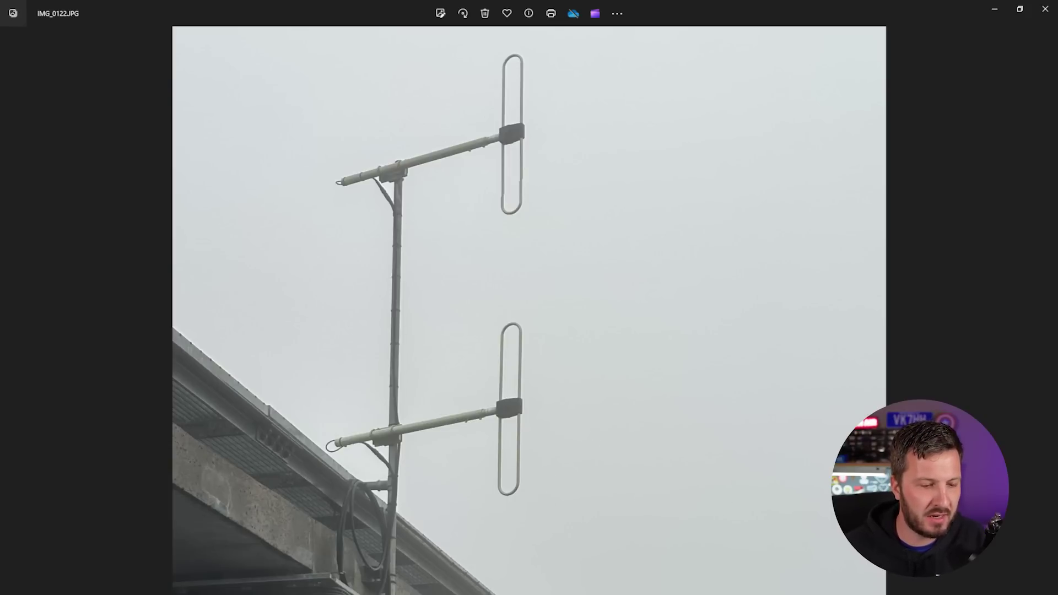
Page from the mountain photo IMG_2646.JPG on to the antenna photo IMG_0122.JPG.
key("Right")
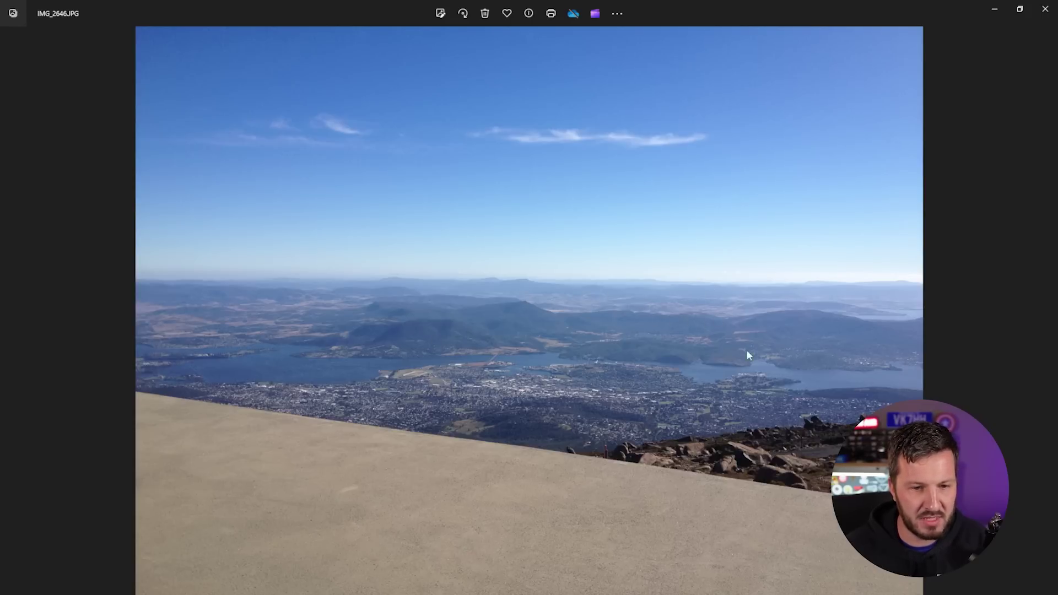
key("Right")
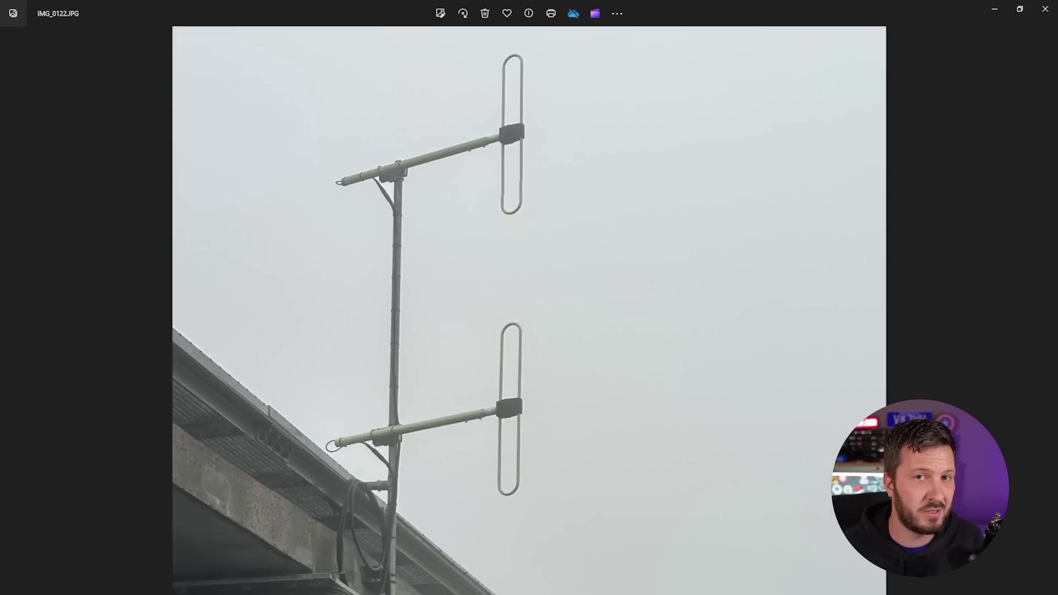
Return to the wire model and calculate at 146 MHz: Ga 6.95 dBi, SWR 1.3.
key("alt+Tab")
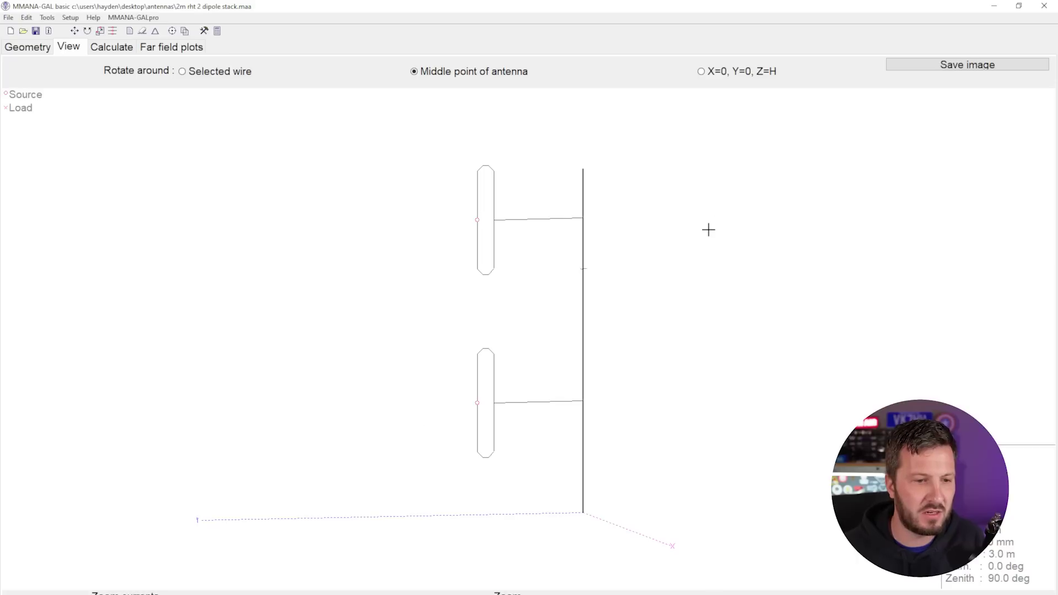
left_click_drag(707, 229, 698, 279)
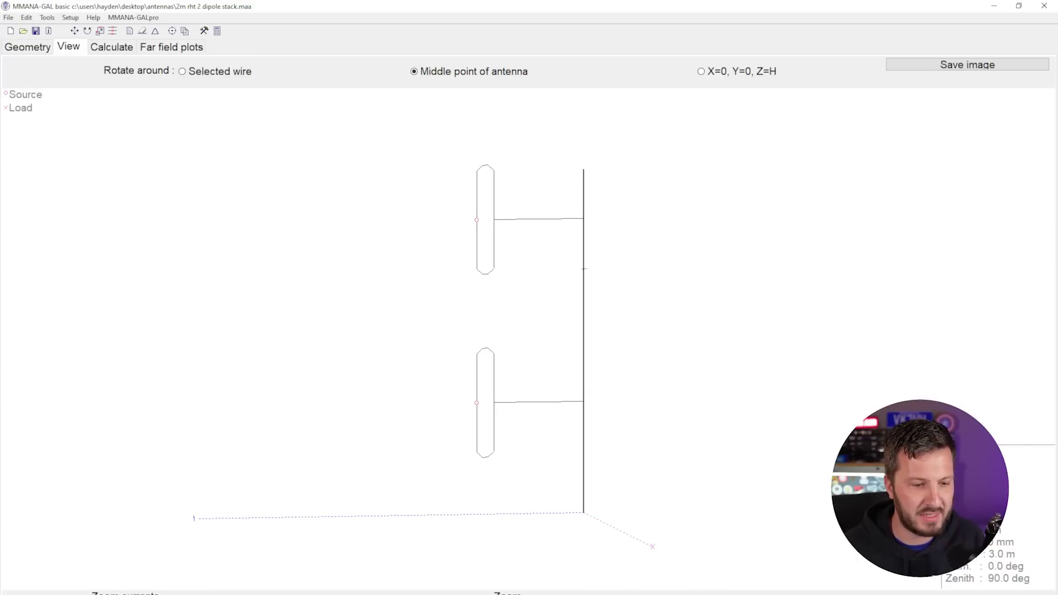
key("alt+Tab")
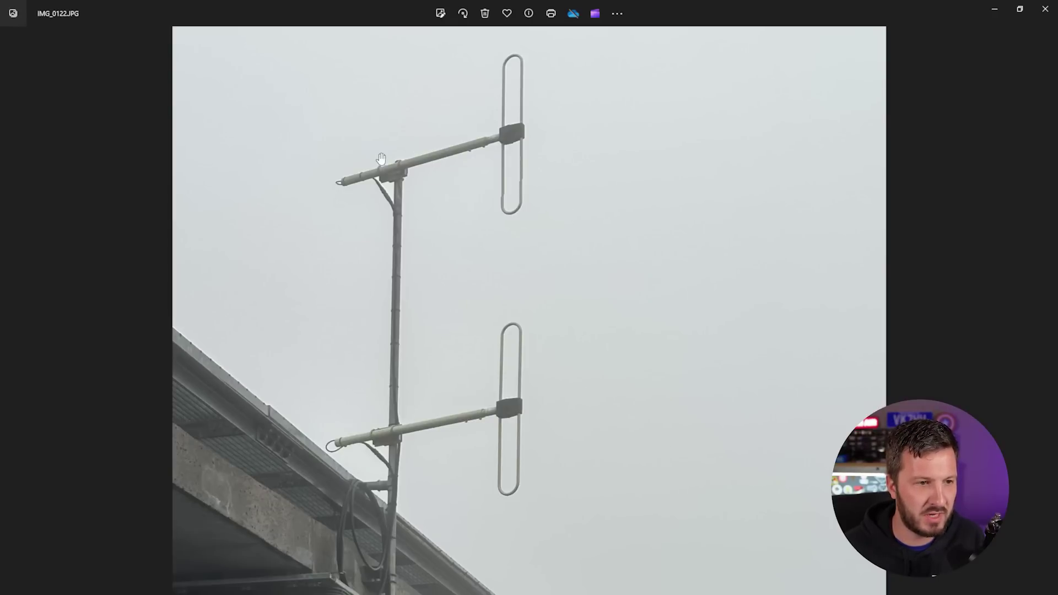
left_click(986, 15)
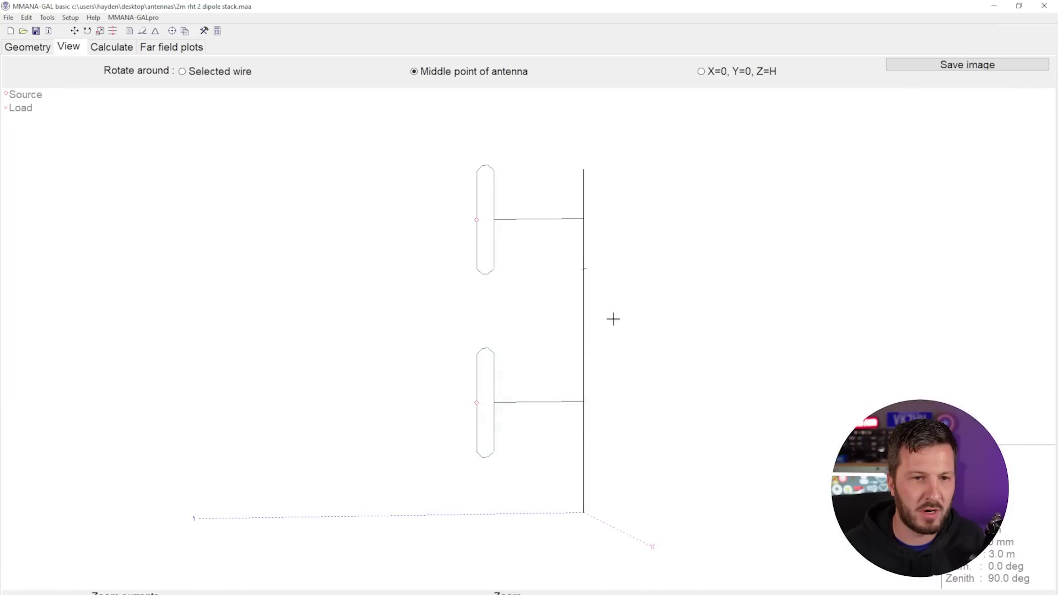
left_click(112, 47)
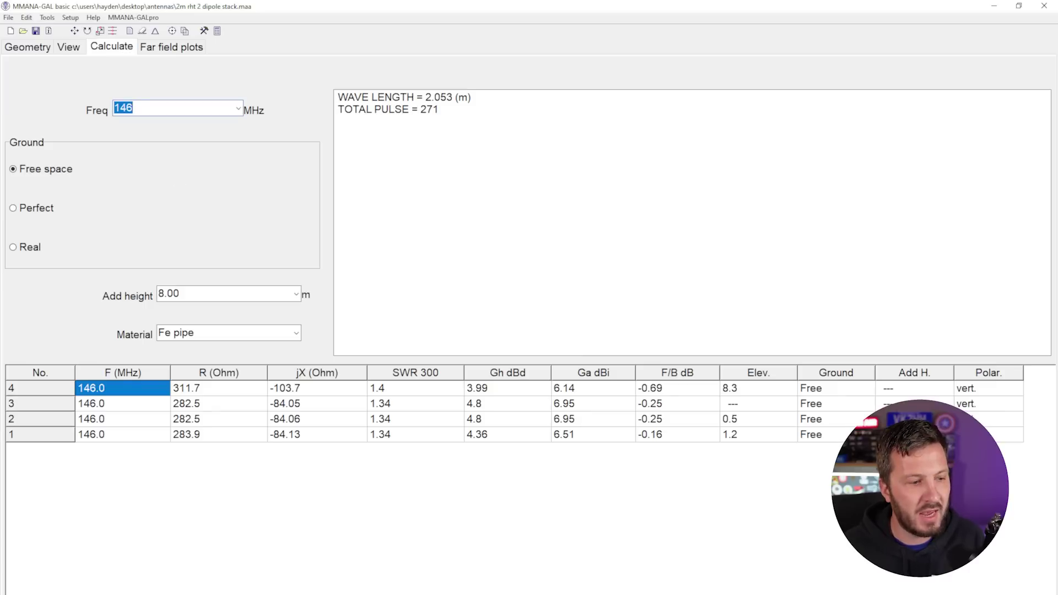
key("Return")
Sweep the azimuth marker to read gains, then mark 0° elevation, reading 6.7 dBi.
left_click(254, 112)
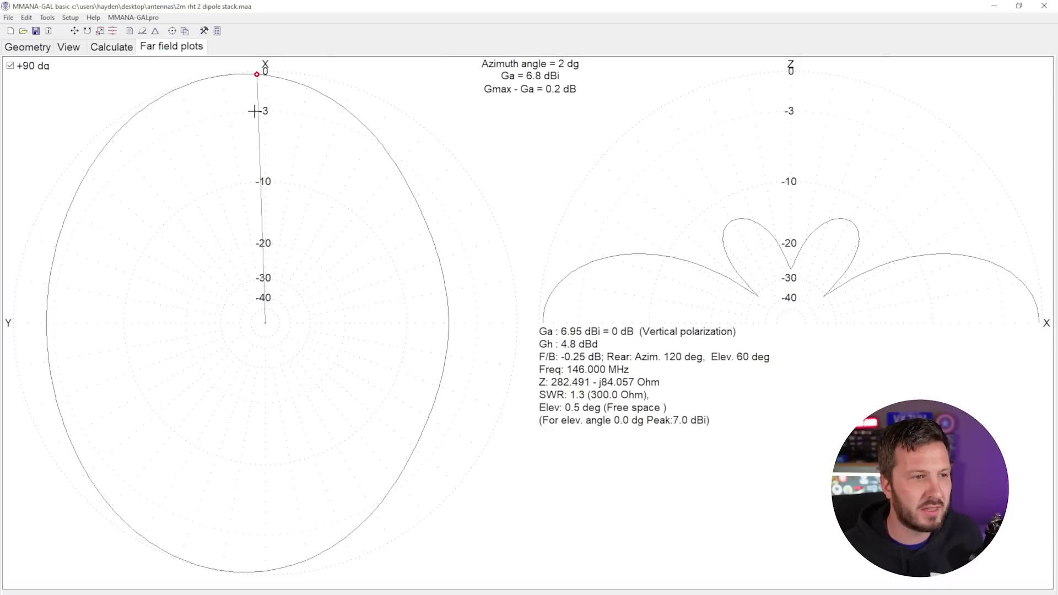
mouse_move(254, 111)
left_mouse_down()
mouse_move(267, 110)
mouse_move(175, 157)
mouse_move(169, 191)
mouse_move(265, 172)
mouse_move(186, 187)
mouse_move(115, 288)
mouse_move(110, 324)
left_mouse_up()
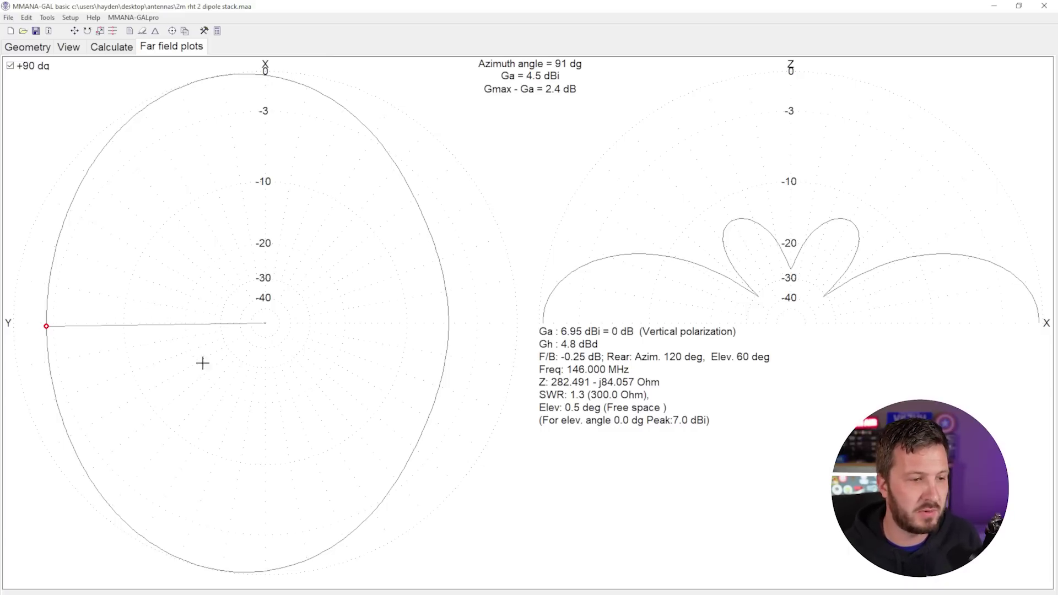
left_click_drag(201, 362, 257, 276)
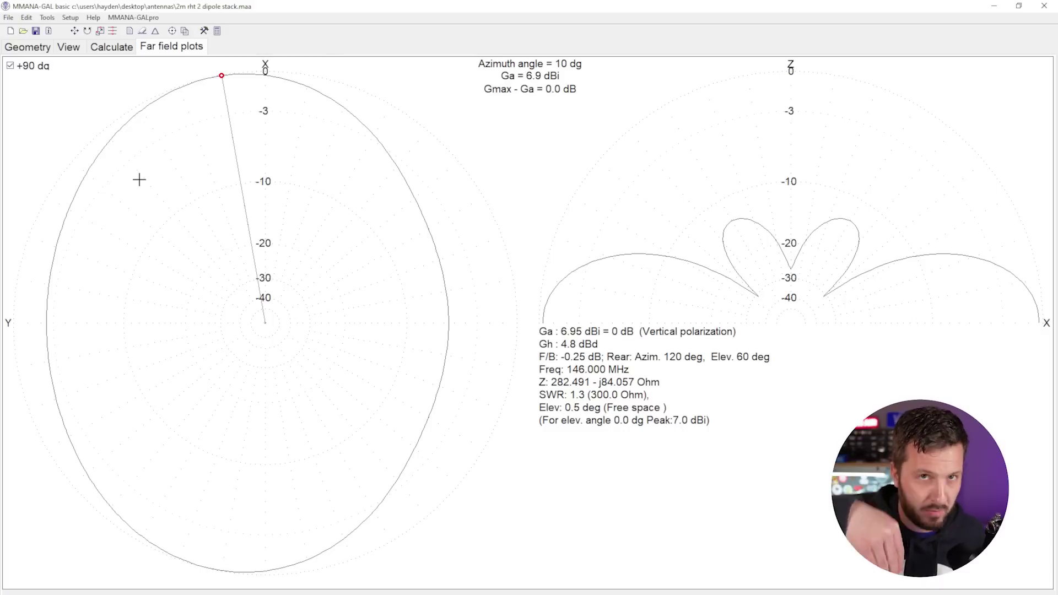
mouse_move(243, 142)
left_mouse_down()
mouse_move(243, 114)
mouse_move(154, 222)
mouse_move(137, 297)
mouse_move(237, 234)
mouse_move(265, 232)
left_mouse_up()
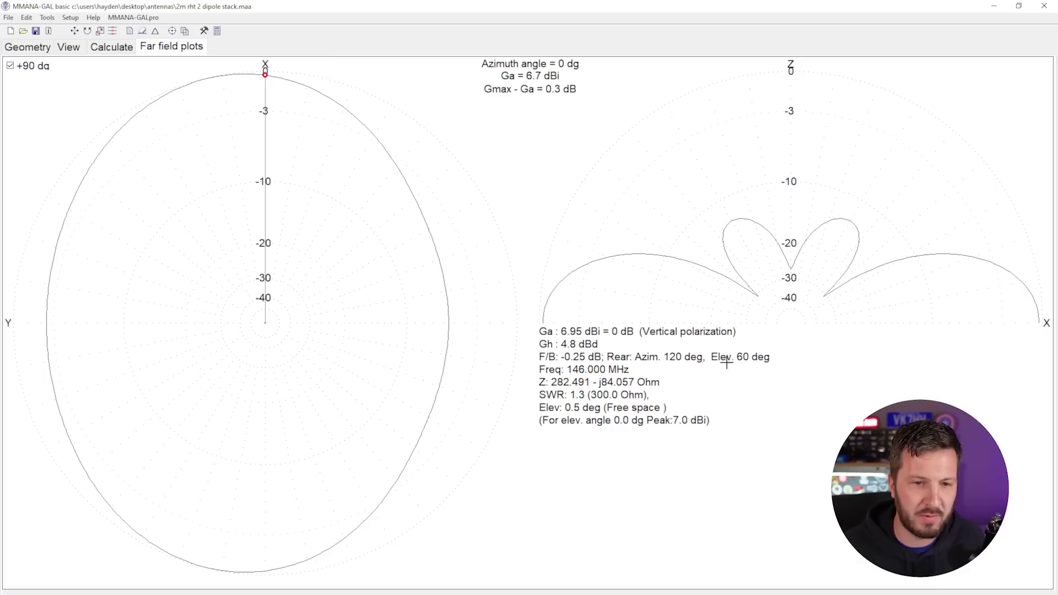
mouse_move(932, 281)
left_mouse_down()
mouse_move(947, 264)
mouse_move(1006, 325)
mouse_move(1023, 314)
mouse_move(1030, 322)
left_mouse_up()
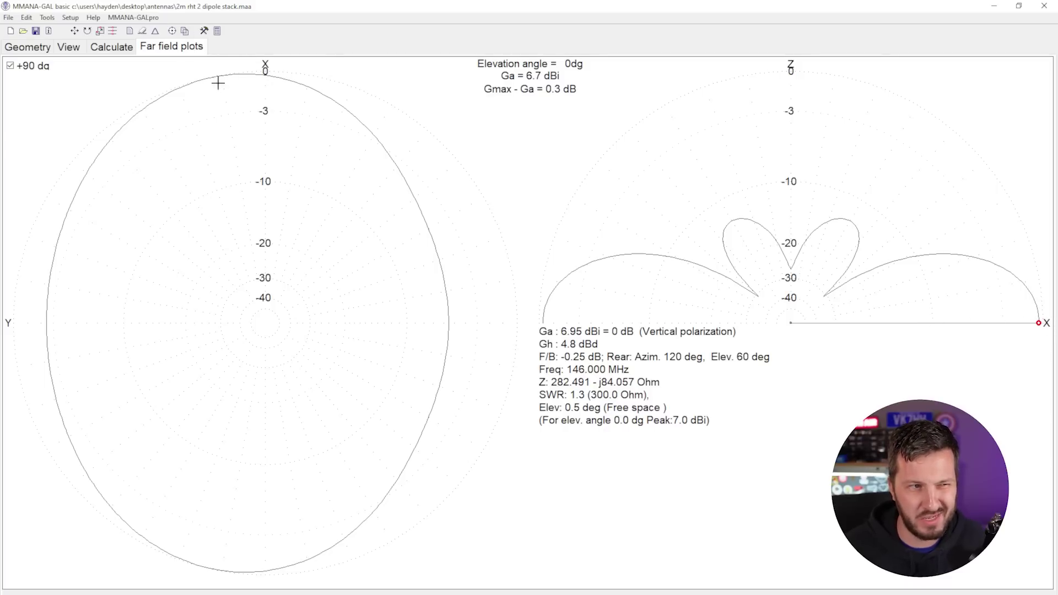
Mark the forward azimuth and the horizon, then bring up the mountain-top photo IMG_2646.JPG.
left_click_drag(219, 82, 259, 79)
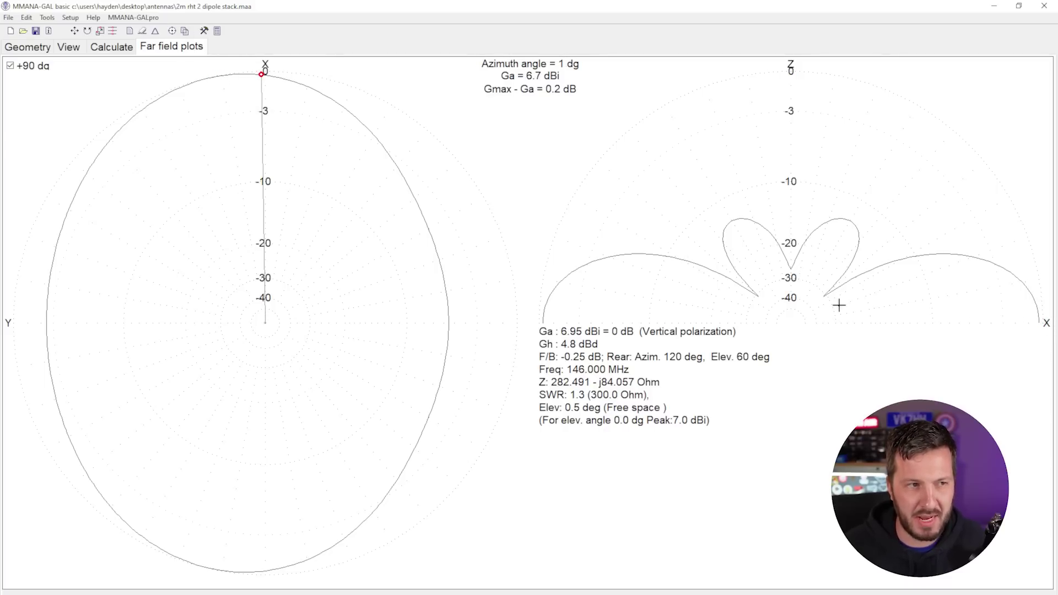
left_click_drag(1032, 317, 1007, 338)
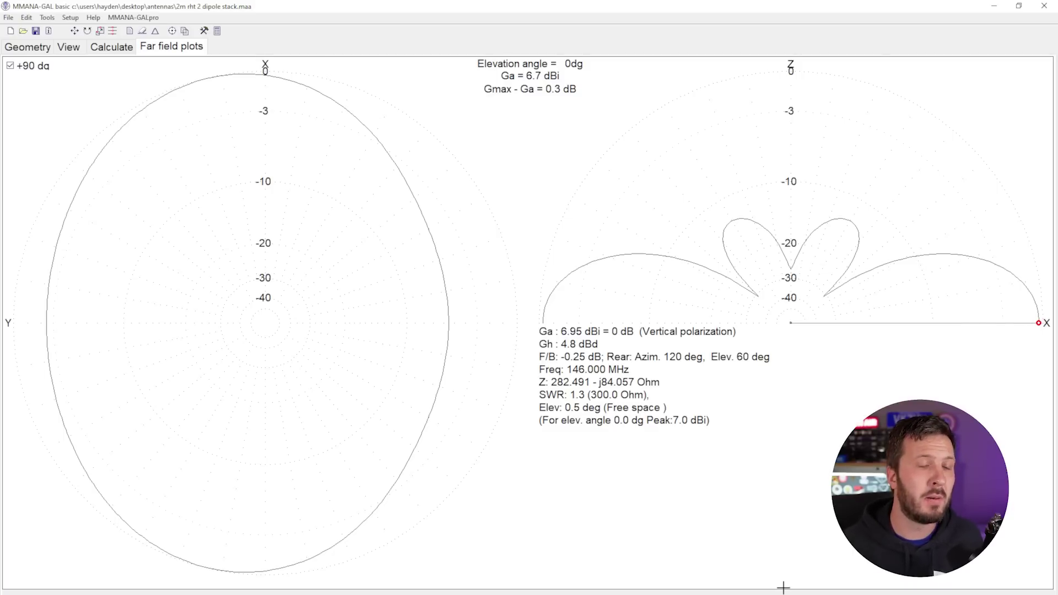
left_click(573, 568)
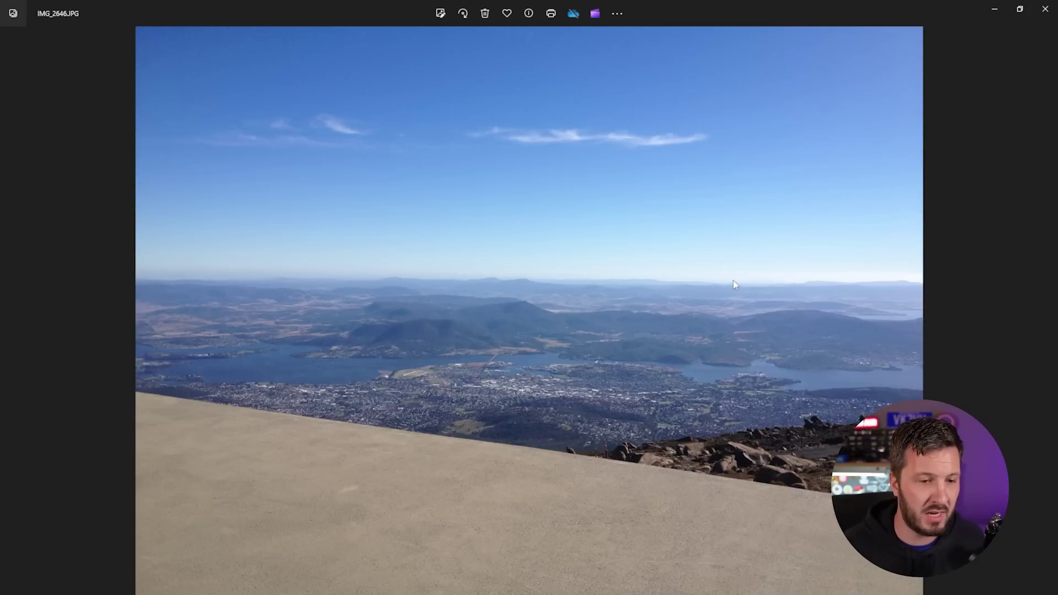
Advance from the mountain photo to the antenna photo.
key("Right")
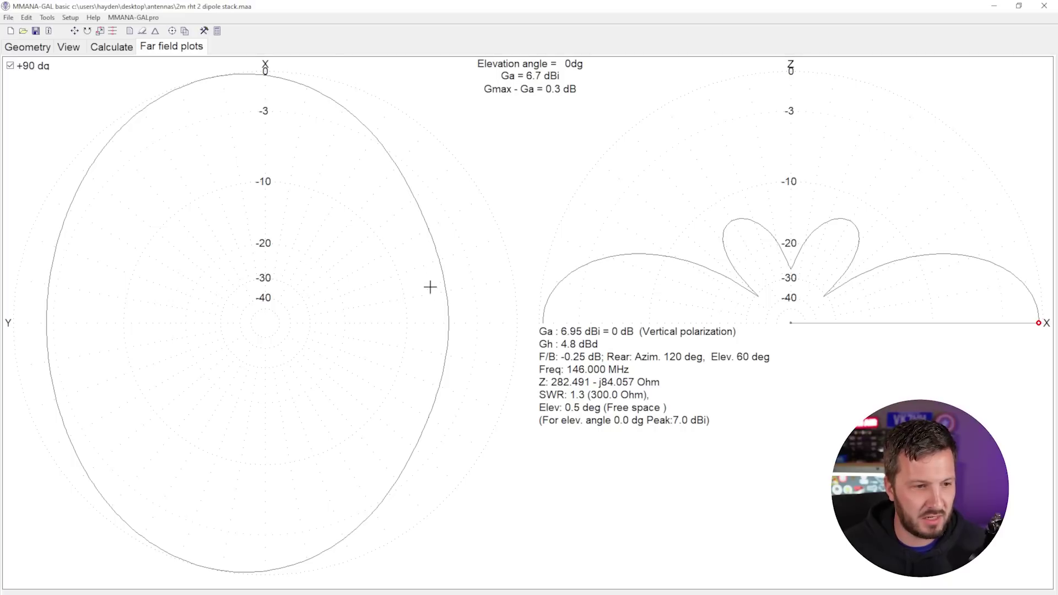
Move the azimuth marker to -87°, reading 1.5 dBi, 5.5 dB below maximum.
mouse_move(431, 287)
left_mouse_down()
mouse_move(449, 306)
mouse_move(441, 277)
mouse_move(441, 366)
mouse_move(439, 281)
mouse_move(458, 305)
mouse_move(458, 288)
mouse_move(455, 310)
left_mouse_up()
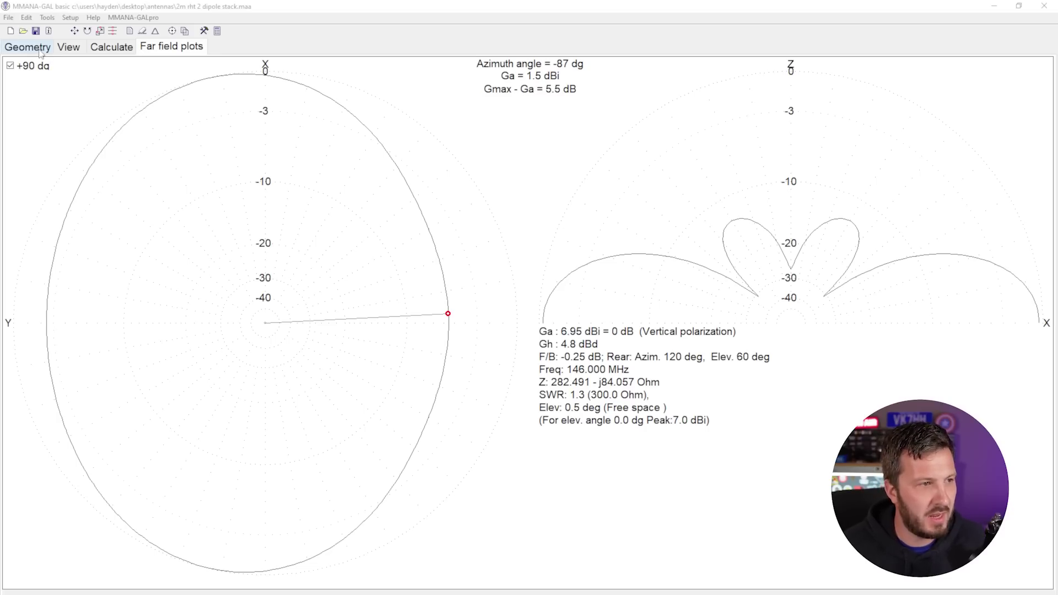
Check the wire geometry table, then orbit the 3D view of the two-dipole stack.
left_click(27, 47)
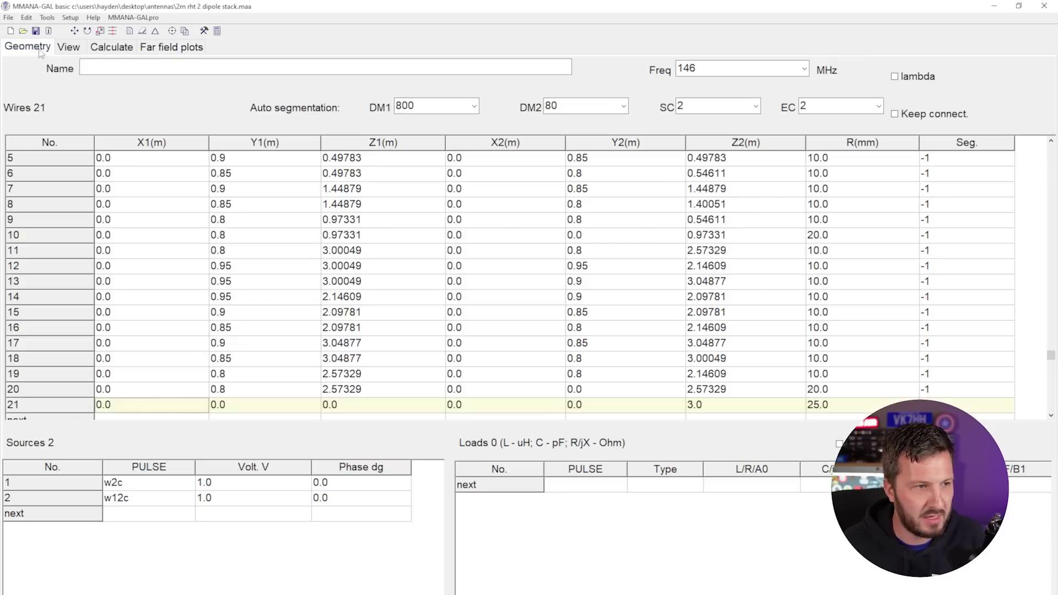
left_click(70, 47)
left_click_drag(446, 175, 431, 180)
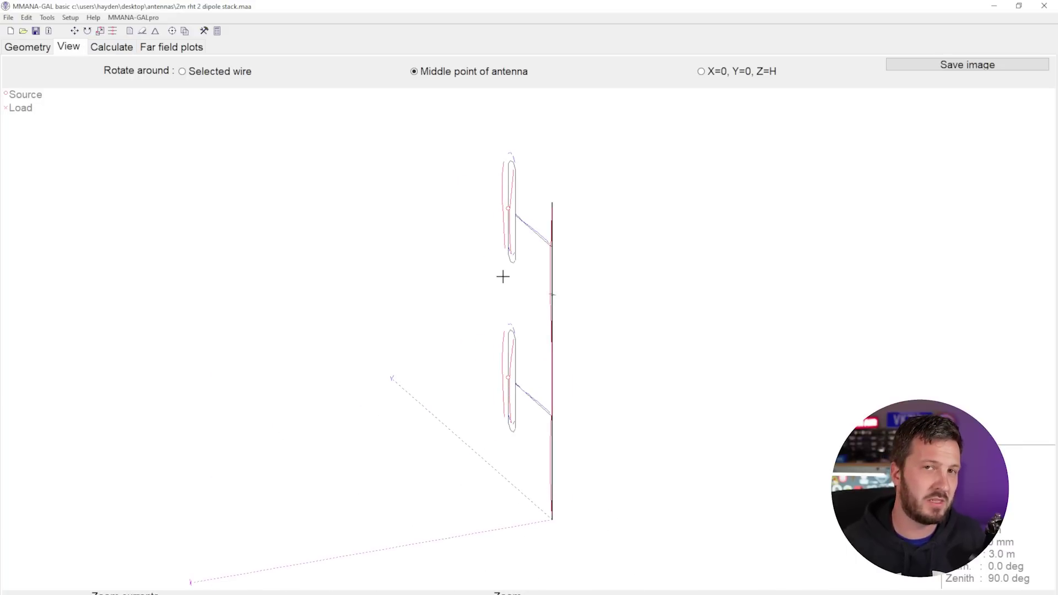
left_click_drag(503, 282, 482, 291)
left_click_drag(480, 328, 475, 328)
Rotate the entire antenna model 180° about the Y axis with Edit > Rotate.
left_click(26, 18)
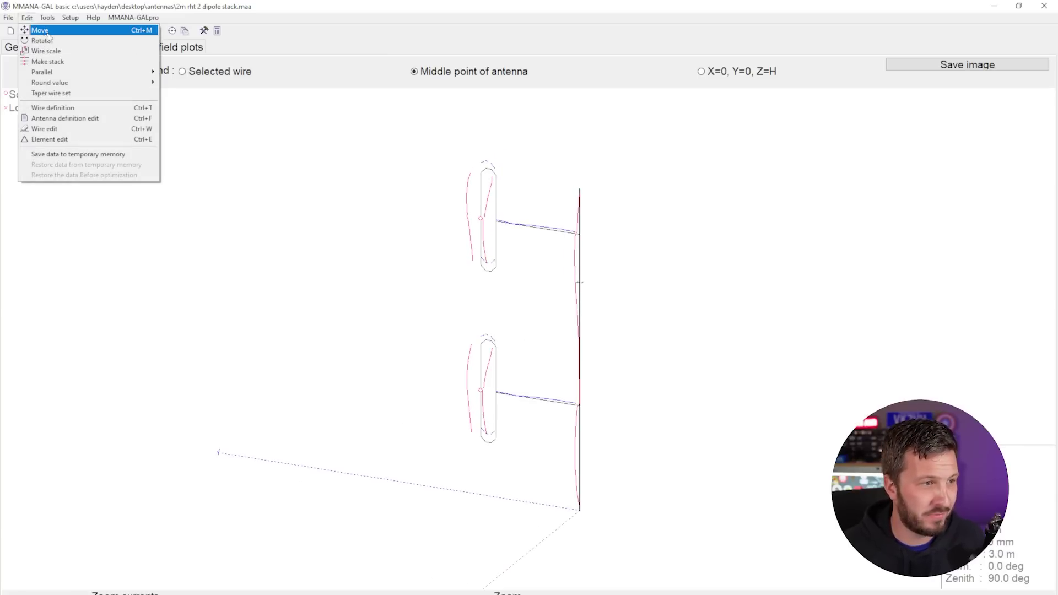
left_click(50, 41)
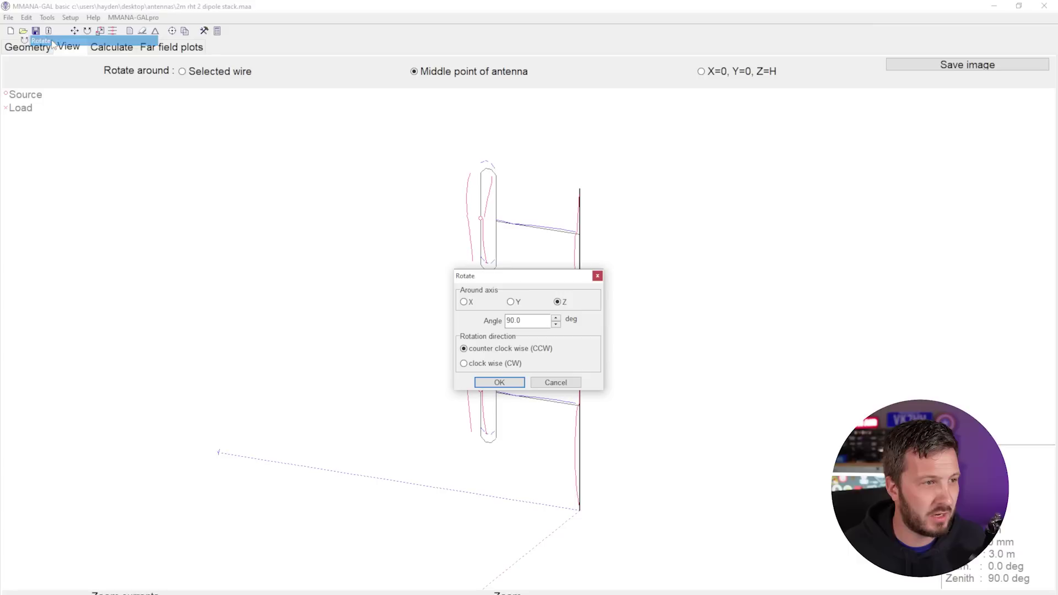
left_click(511, 302)
key("Tab")
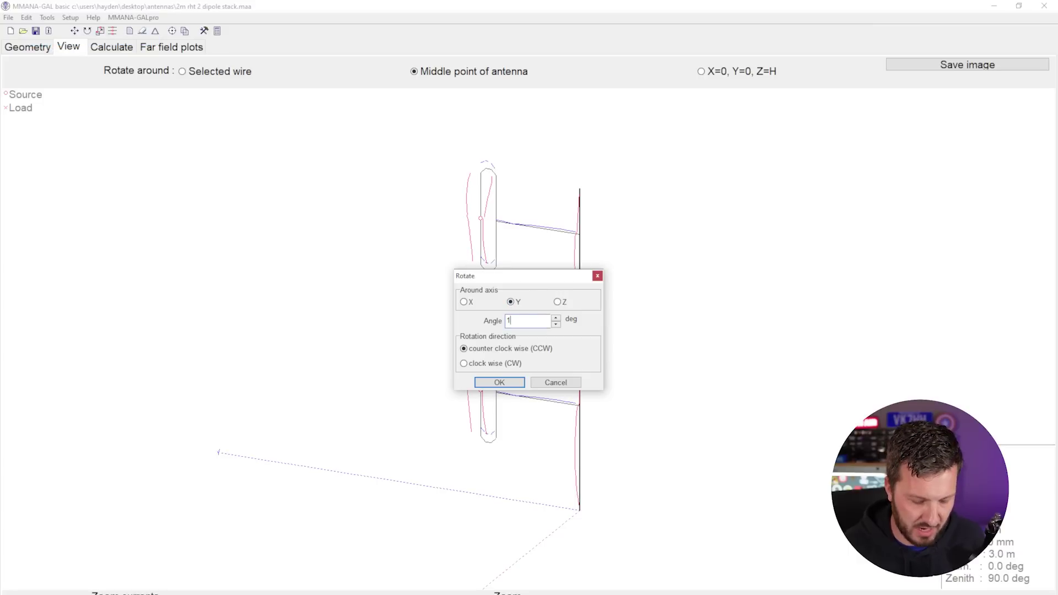
type("180")
key("Return")
Orbit the view to inspect the flipped stack and its current distribution.
left_click_drag(594, 248, 592, 254)
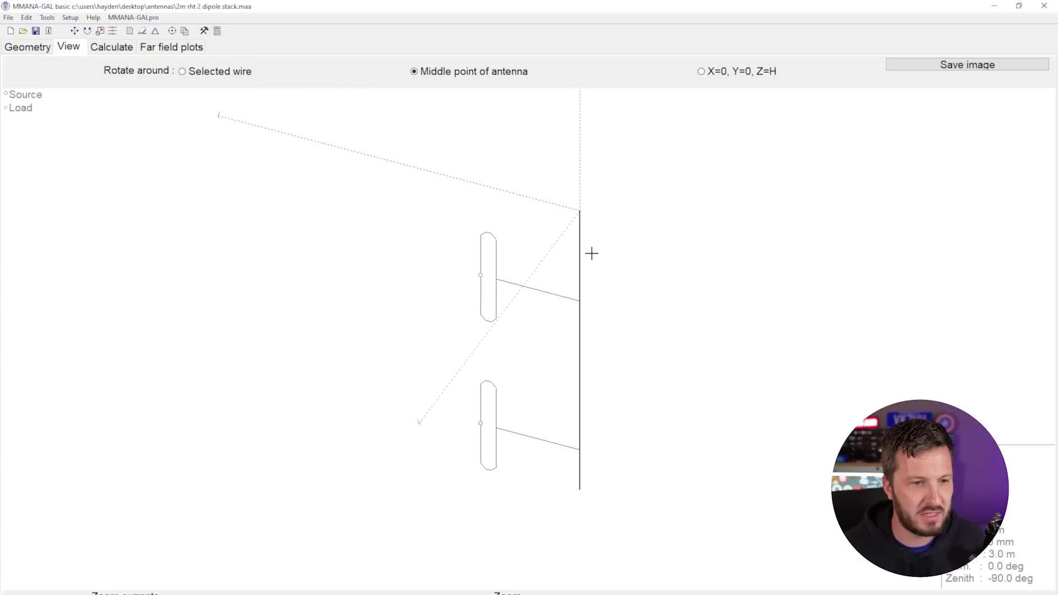
left_click_drag(529, 207, 511, 353)
mouse_move(489, 292)
left_mouse_down()
mouse_move(474, 322)
mouse_move(489, 287)
left_mouse_up()
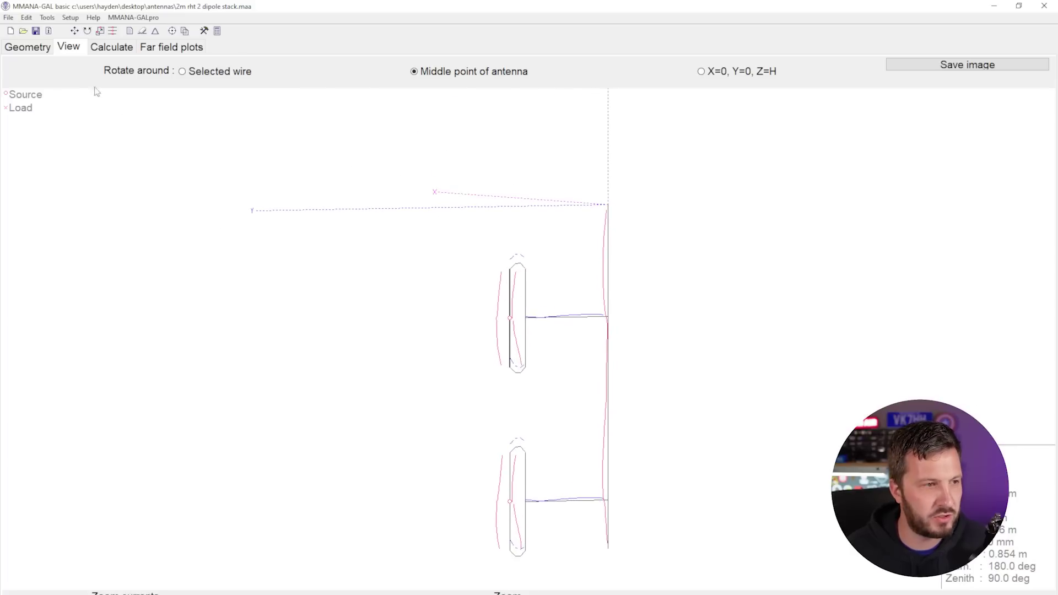
Set source 2 (w12c) phase to 60°, leaving source 1 (w2c) at 0°.
left_click(27, 47)
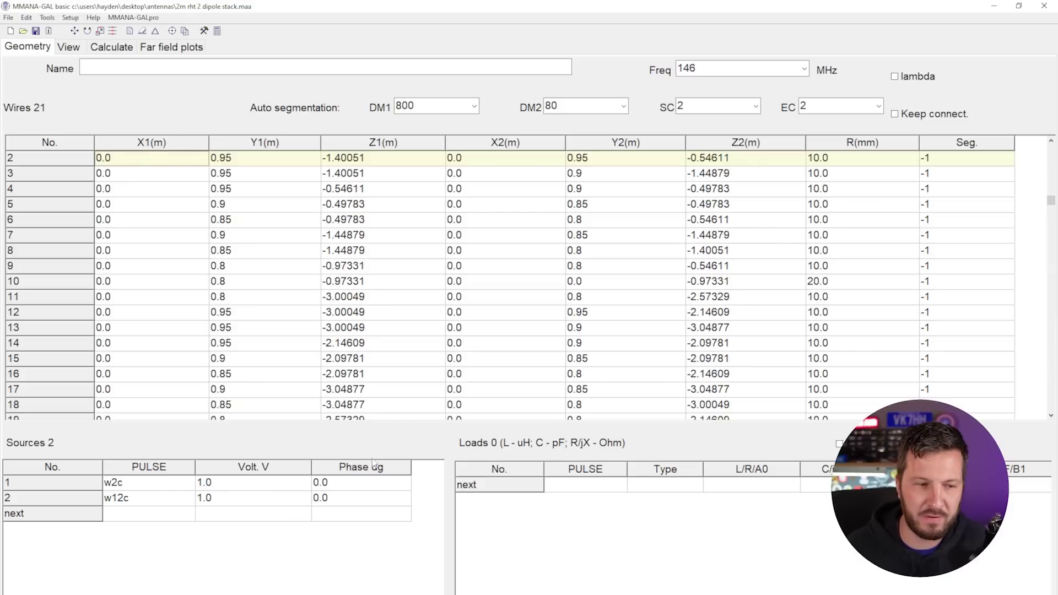
left_click(336, 498)
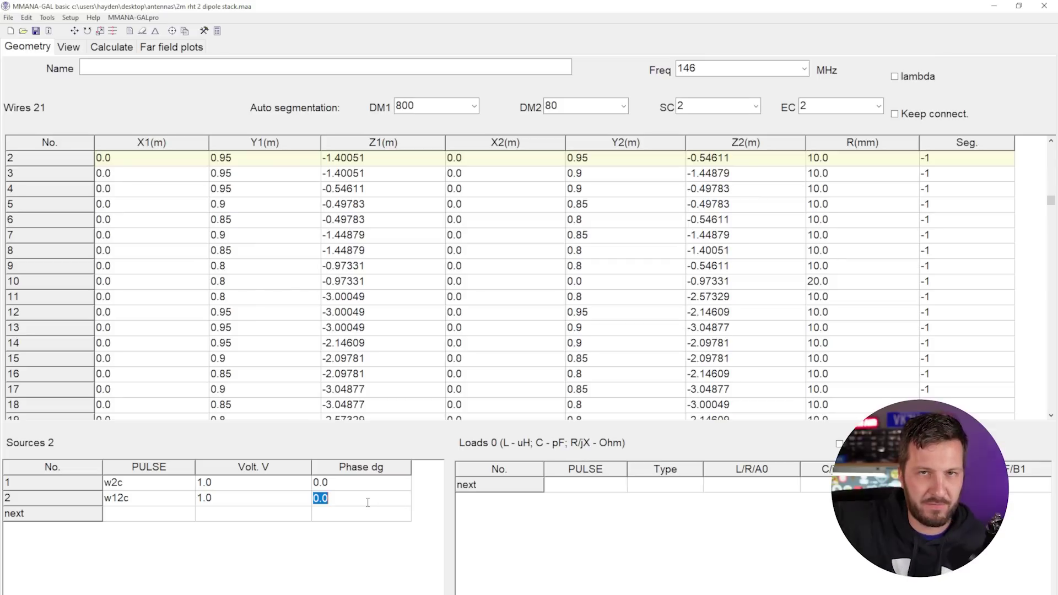
type("60")
key("Return")
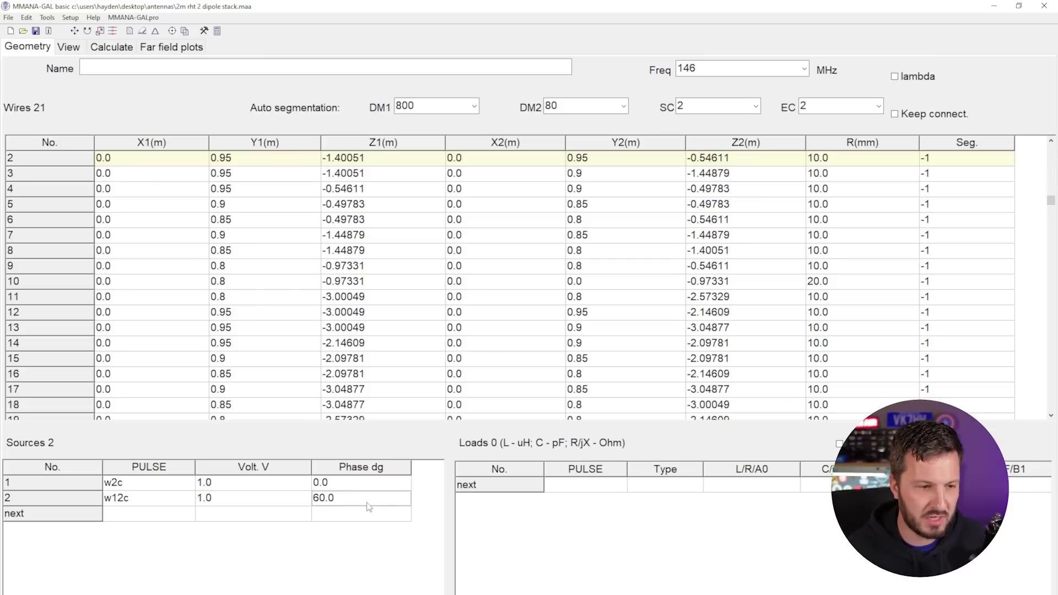
left_click(335, 487)
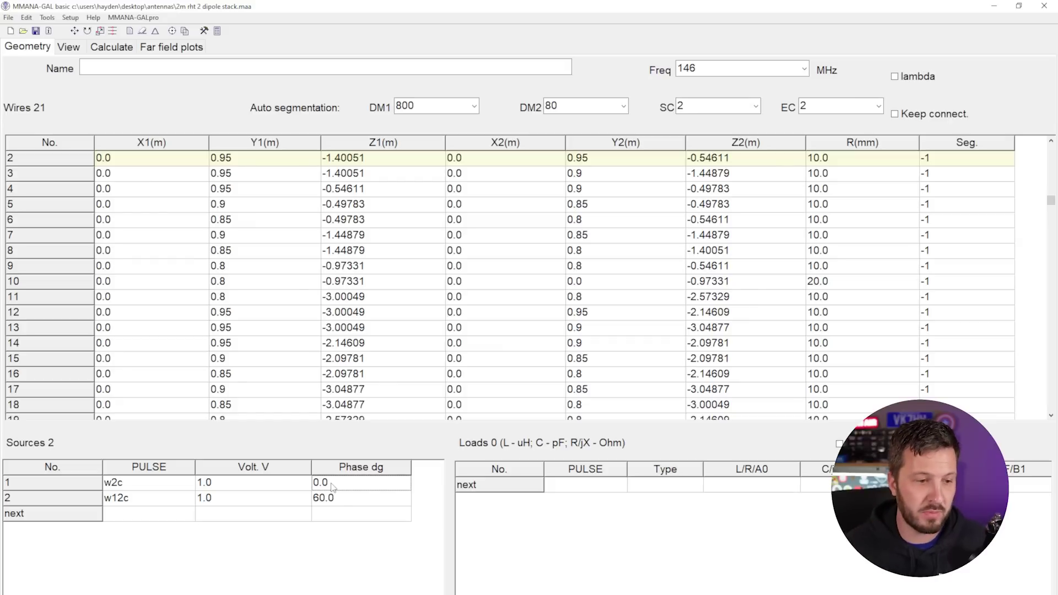
left_click(330, 503)
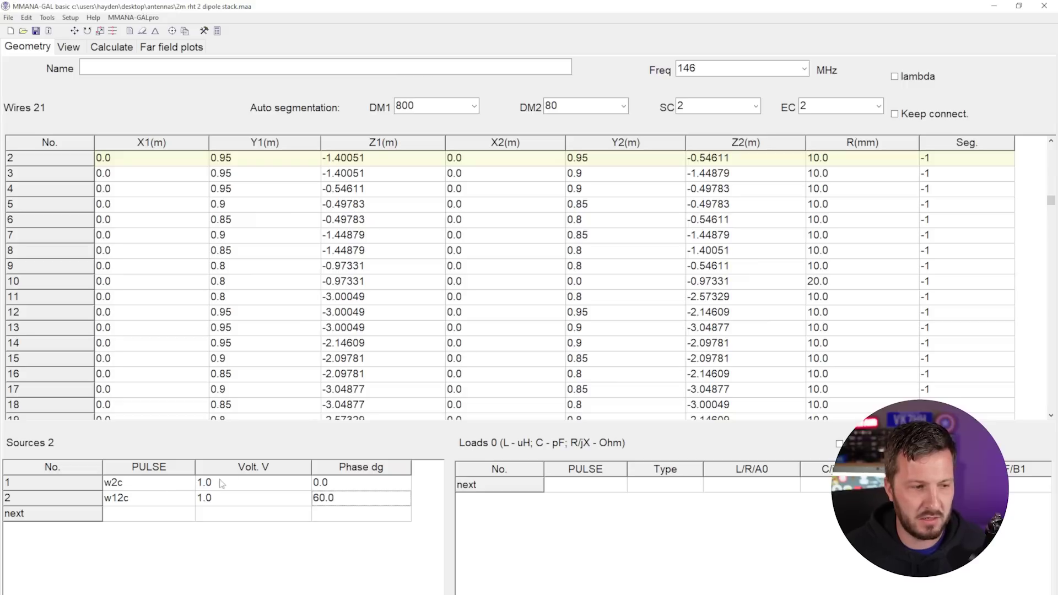
Recalculate with 60° phasing: beam tilts to 8.3° elevation, Ga 6.14 dBi, SWR 1.4.
left_click(95, 54)
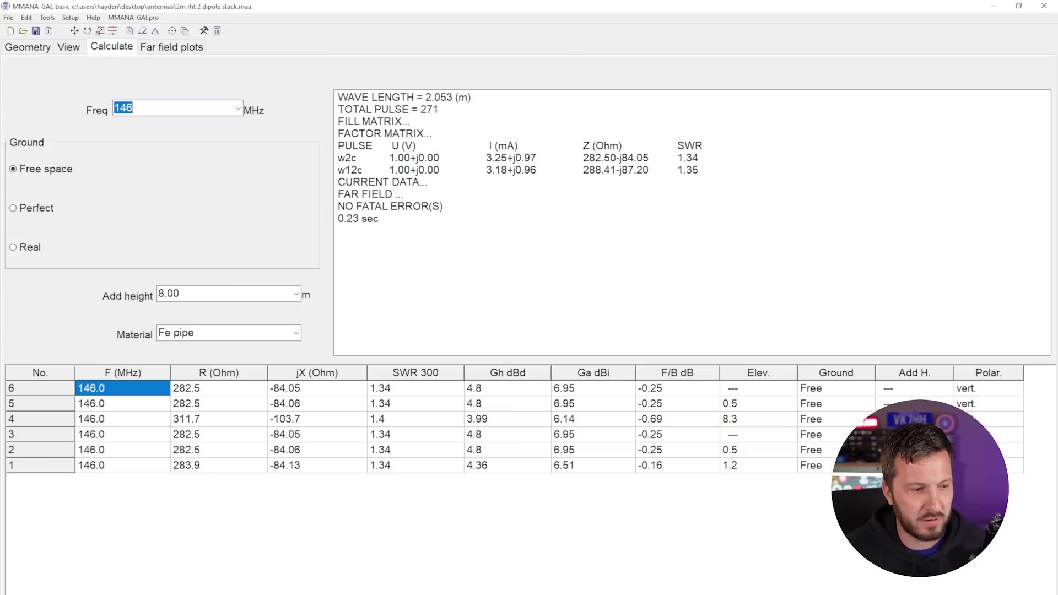
key("Return")
left_click(177, 47)
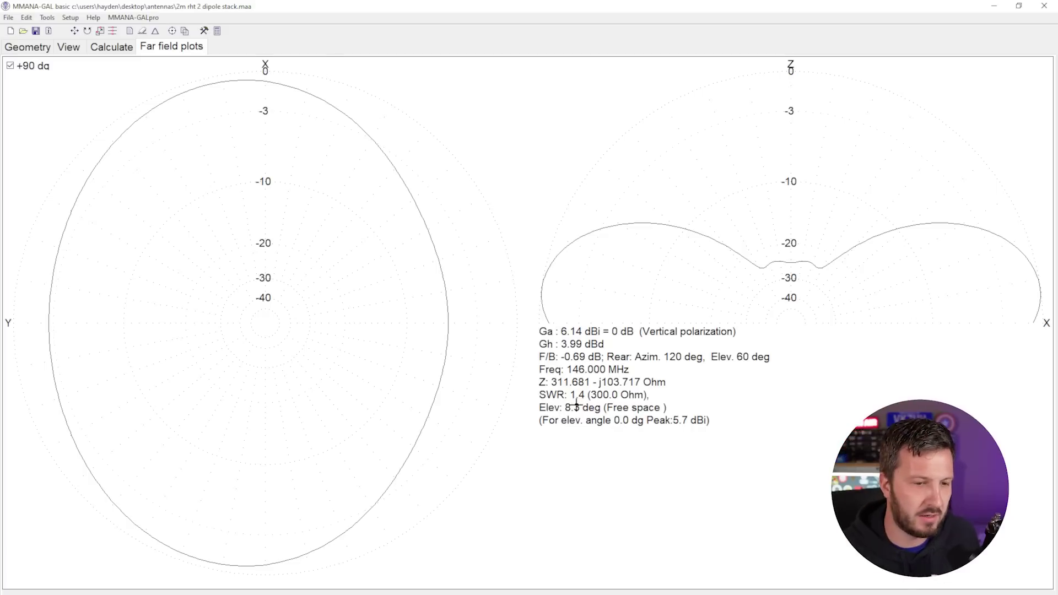
mouse_move(1001, 286)
left_mouse_down()
mouse_move(1039, 276)
mouse_move(1047, 288)
left_mouse_up()
left_click(556, 565)
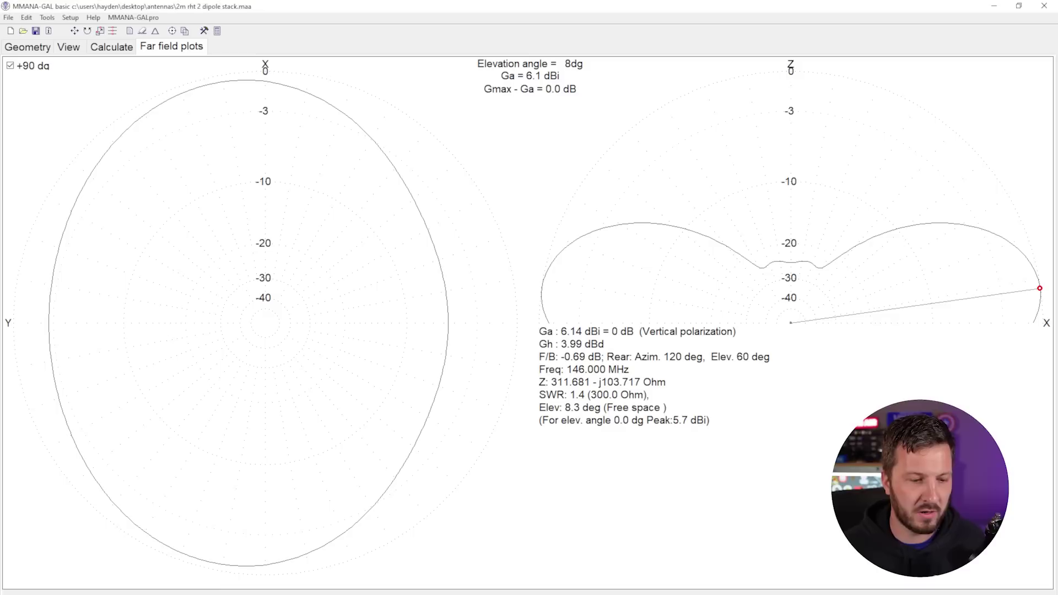
Read gain at 0°, 5° and 19° elevation on the vertical pattern, then view the mountaintop photo.
left_click(1039, 321)
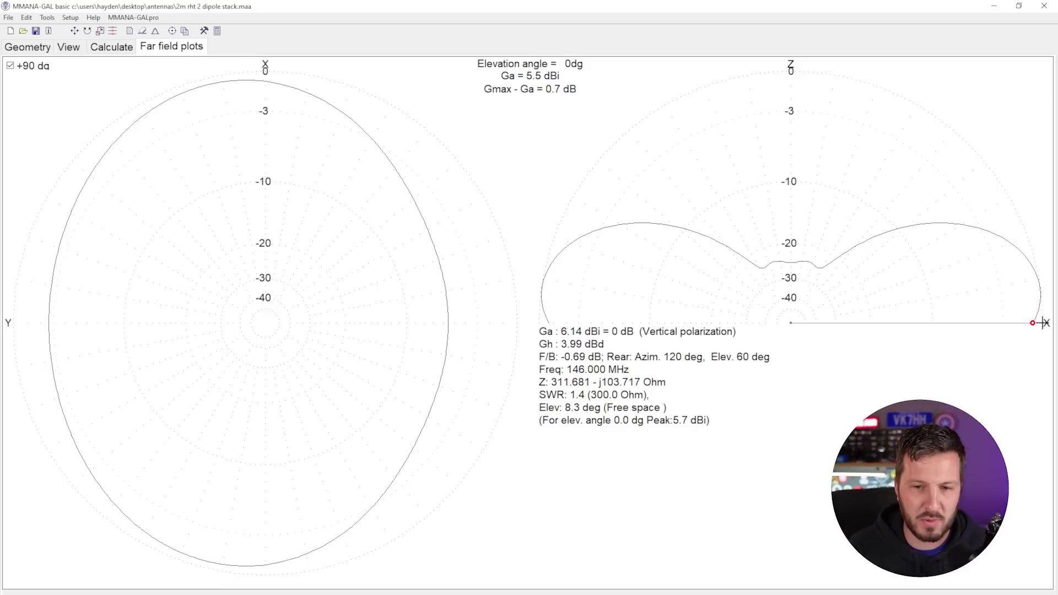
left_click(1026, 302)
left_click(1041, 324)
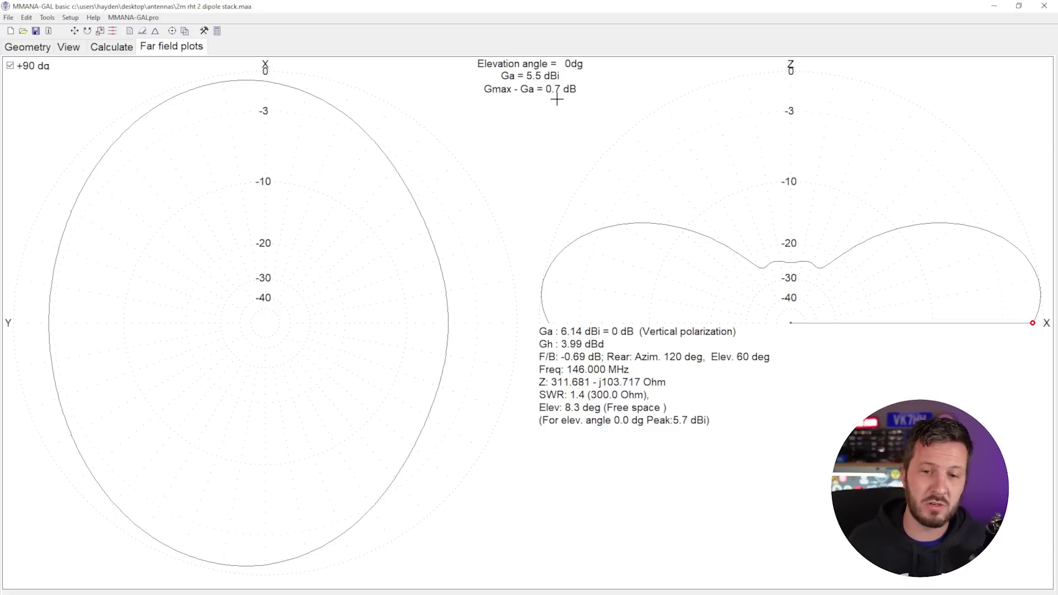
mouse_move(1035, 323)
left_mouse_down()
mouse_move(1033, 279)
mouse_move(983, 222)
left_mouse_up()
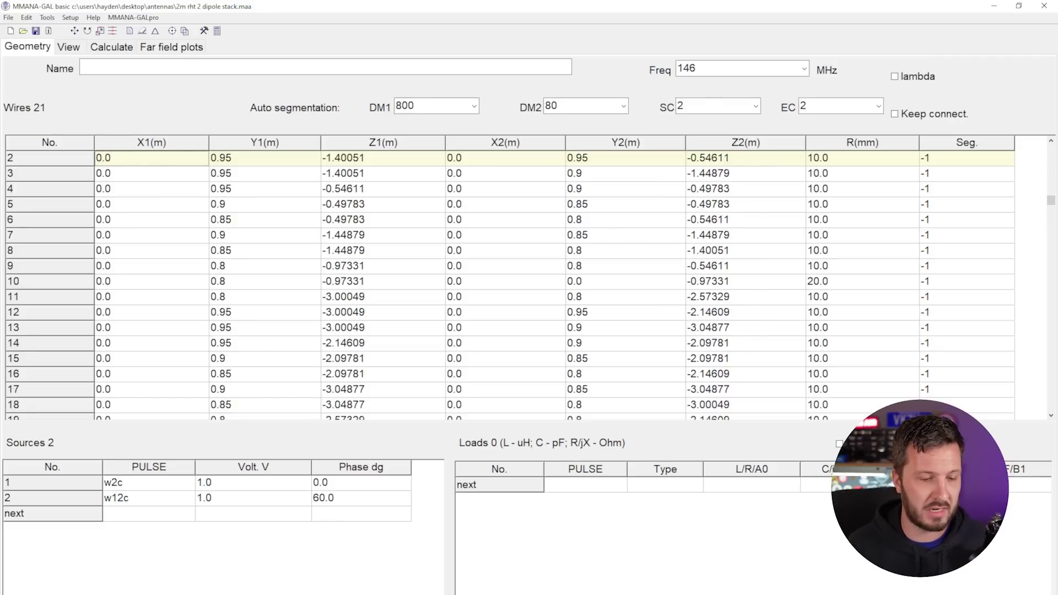
mouse_move(592, 585)
left_click(567, 571)
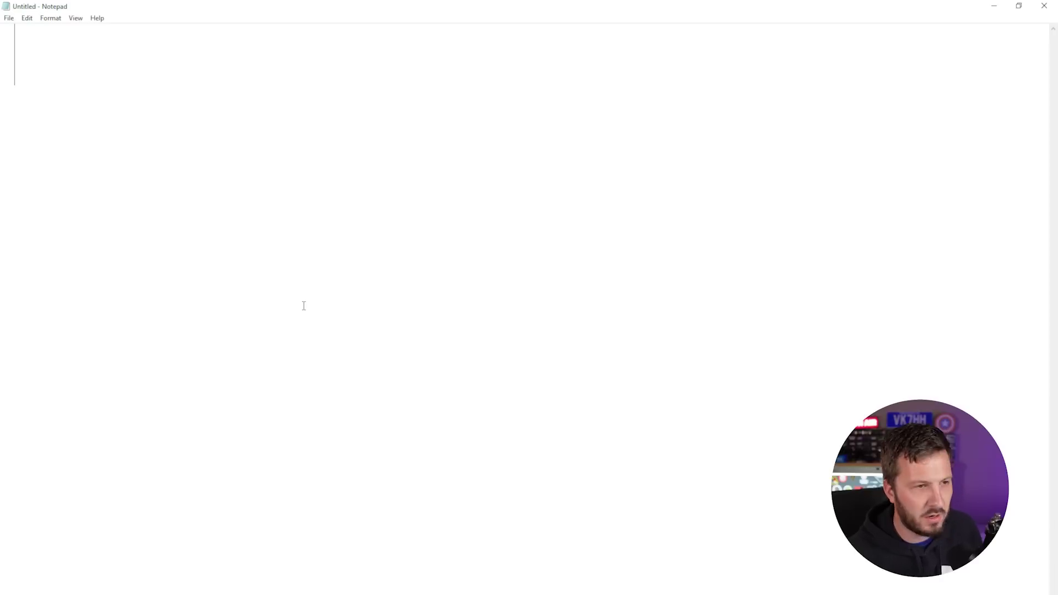
Type the wavelength line '300/146.7 = 2.025' in Notepad.
type("300/")
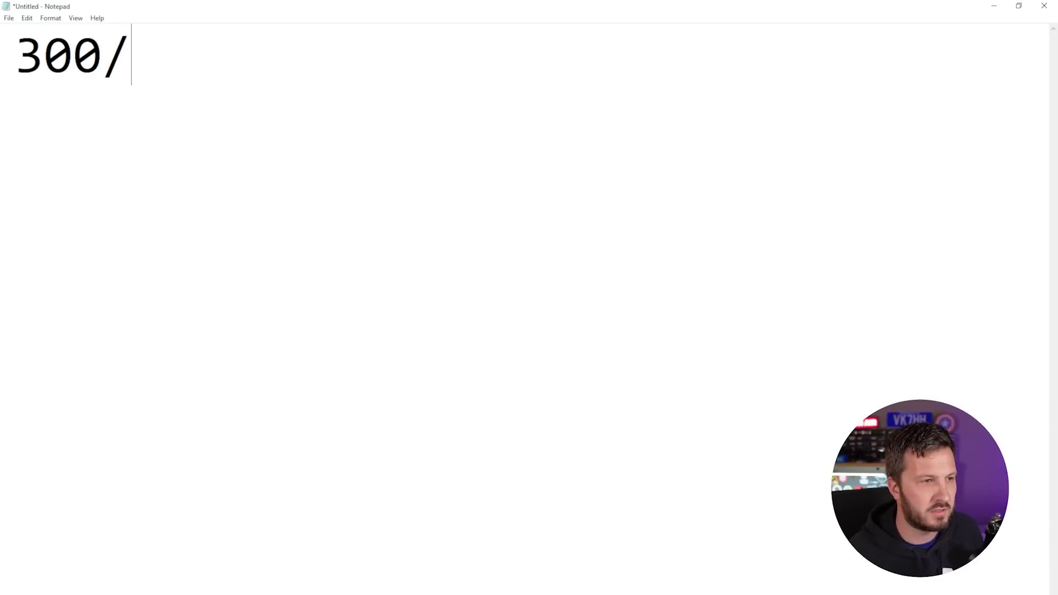
type("FREQ")
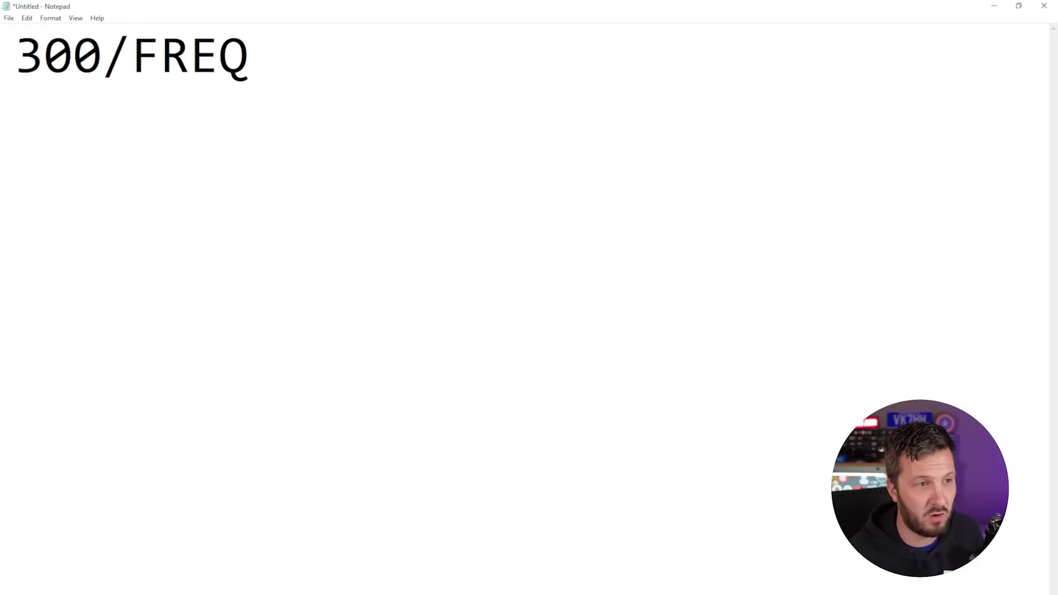
key("BackSpace")
key("BackSpace")
key("BackSpace")
key("BackSpace")
type("1")
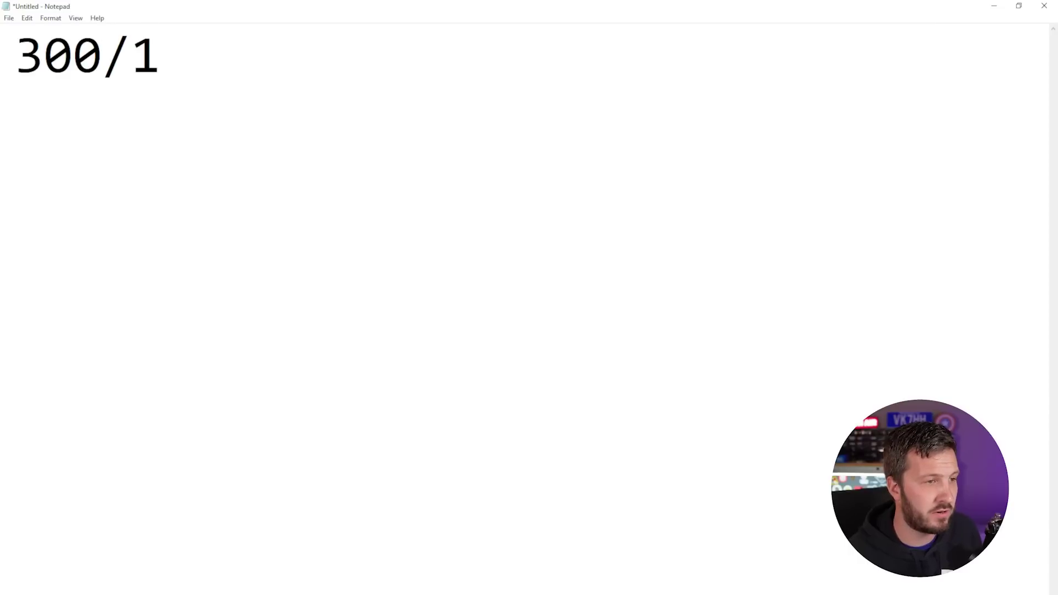
type("45")
key("BackSpace")
type("6")
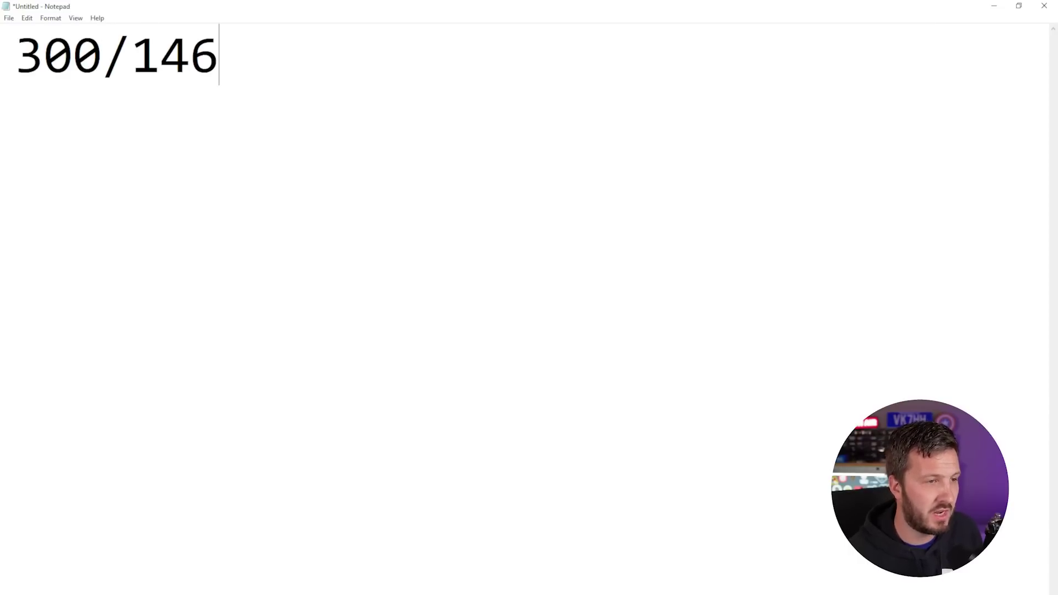
type(".7")
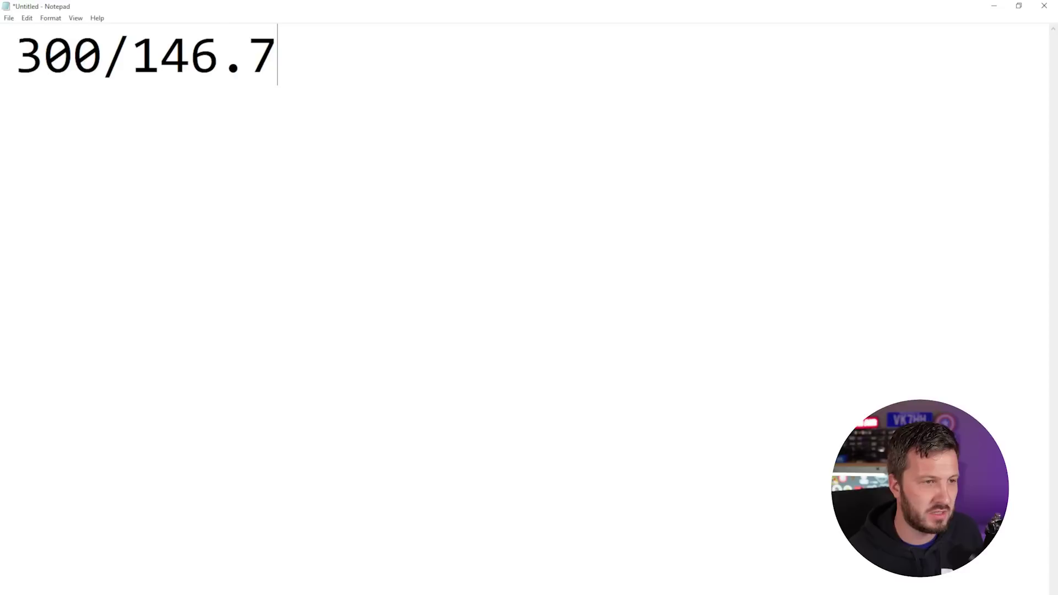
type(" = ")
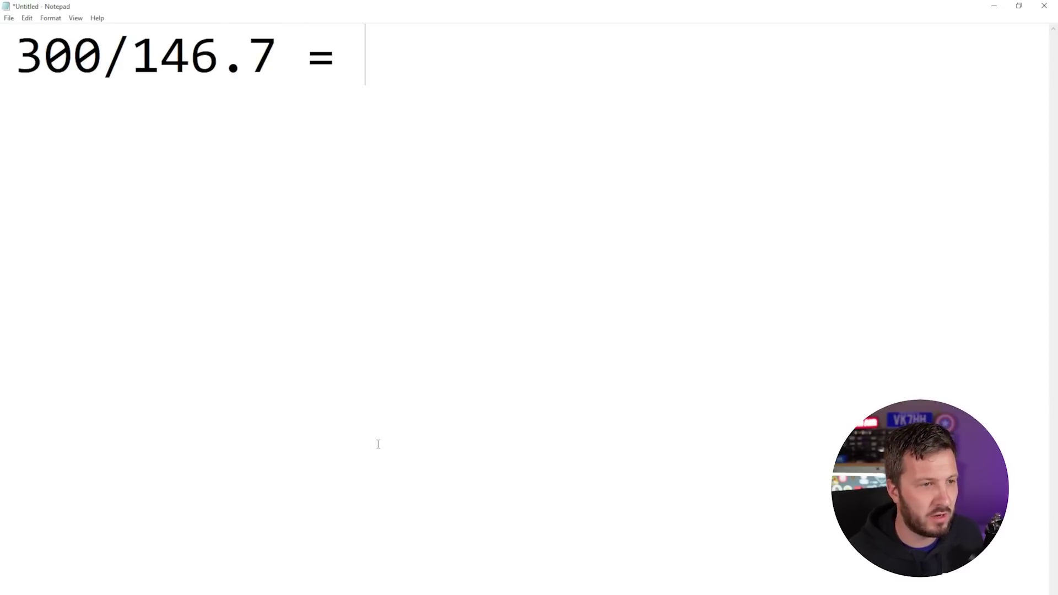
type("2.024")
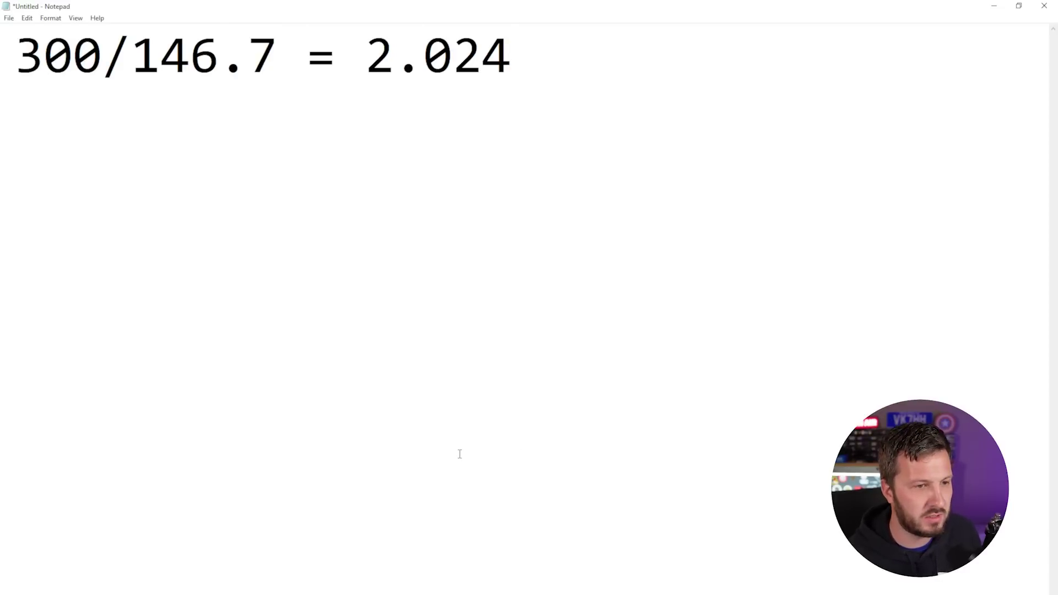
type("=")
key("BackSpace")
key("BackSpace")
type("5")
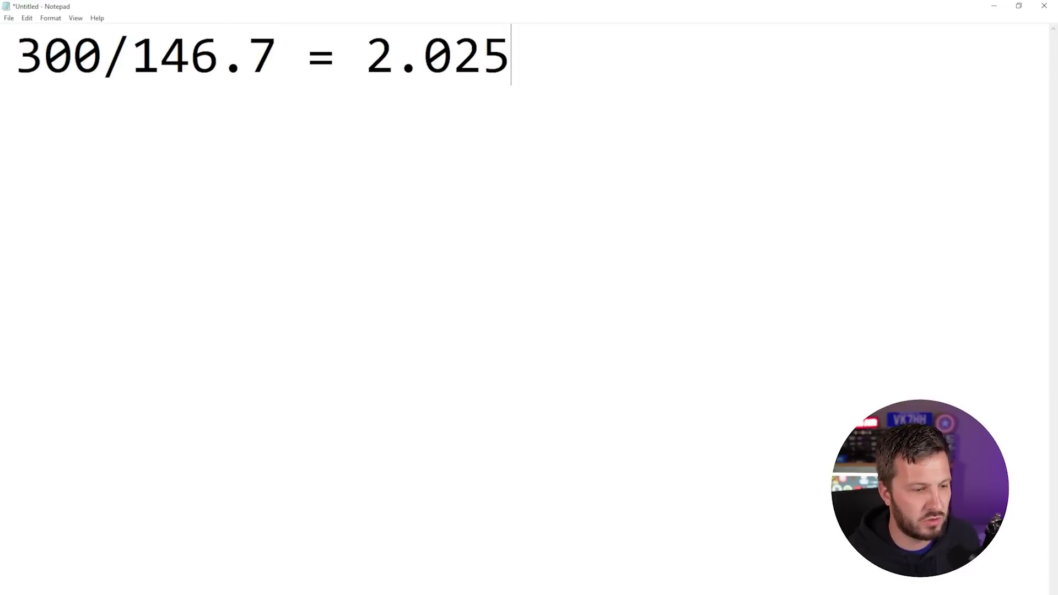
Compute 300 ÷ 146.7 in Windows Calculator.
key("super")
type("calc")
key("Return")
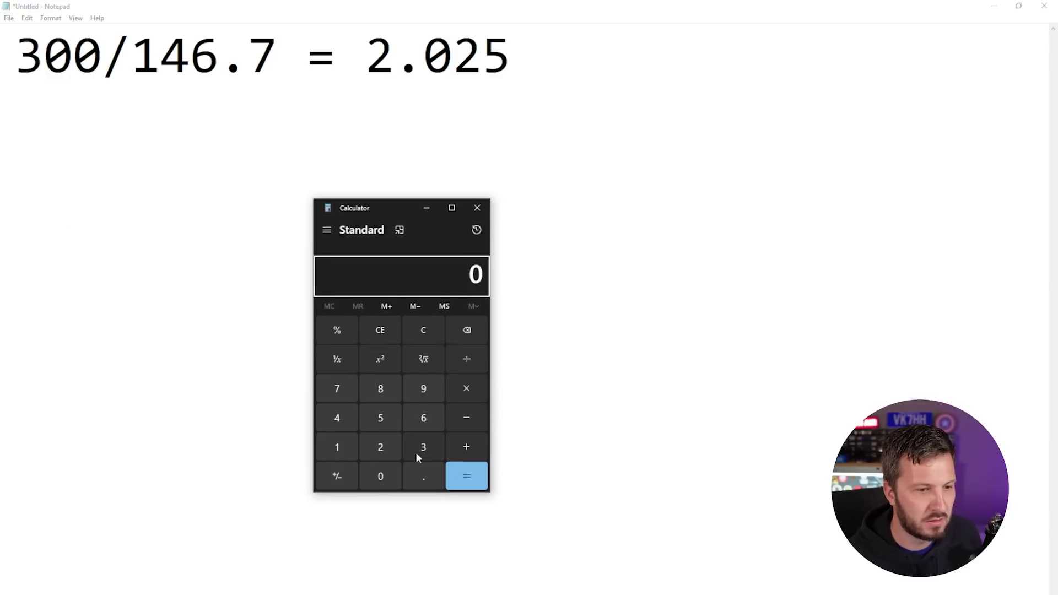
left_click(420, 449)
left_click(376, 483)
left_click(374, 481)
left_click(459, 359)
type("1")
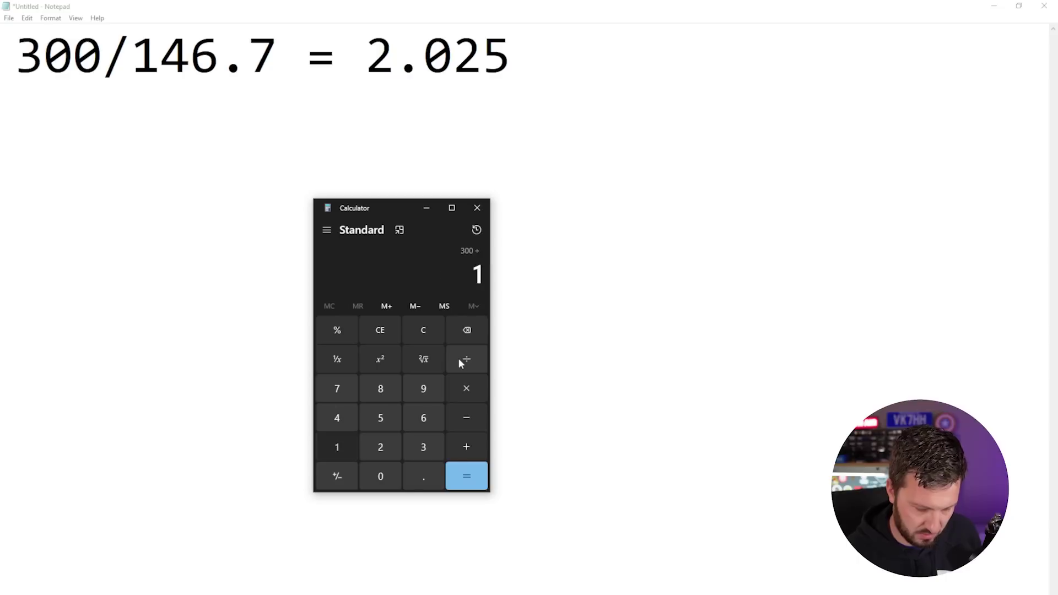
type("46.7")
key("Return")
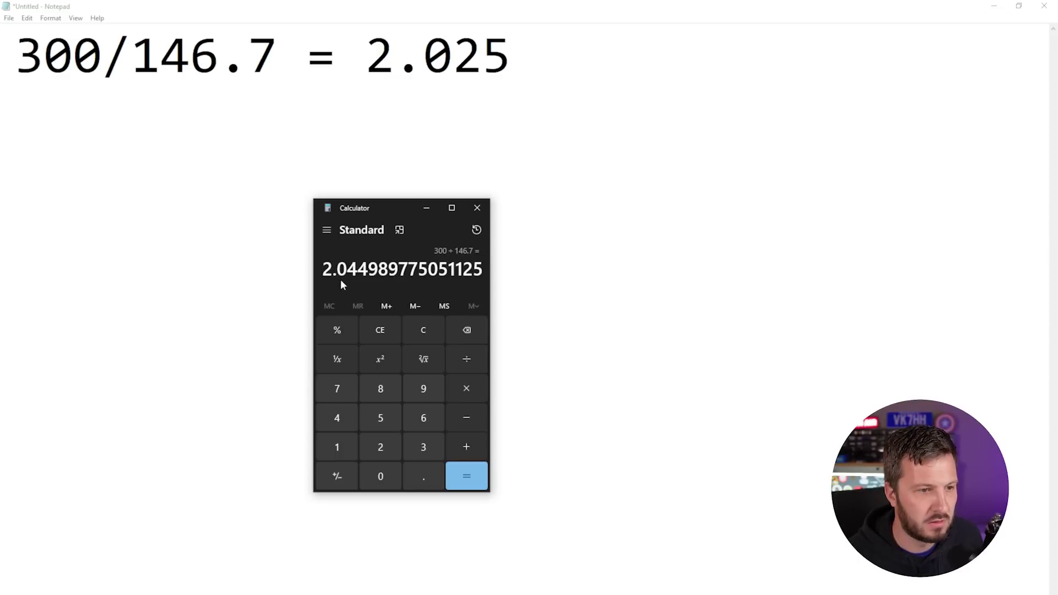
Correct the Notepad result to 2.045 and append 'm wavelength'.
left_click(469, 49)
key("Right")
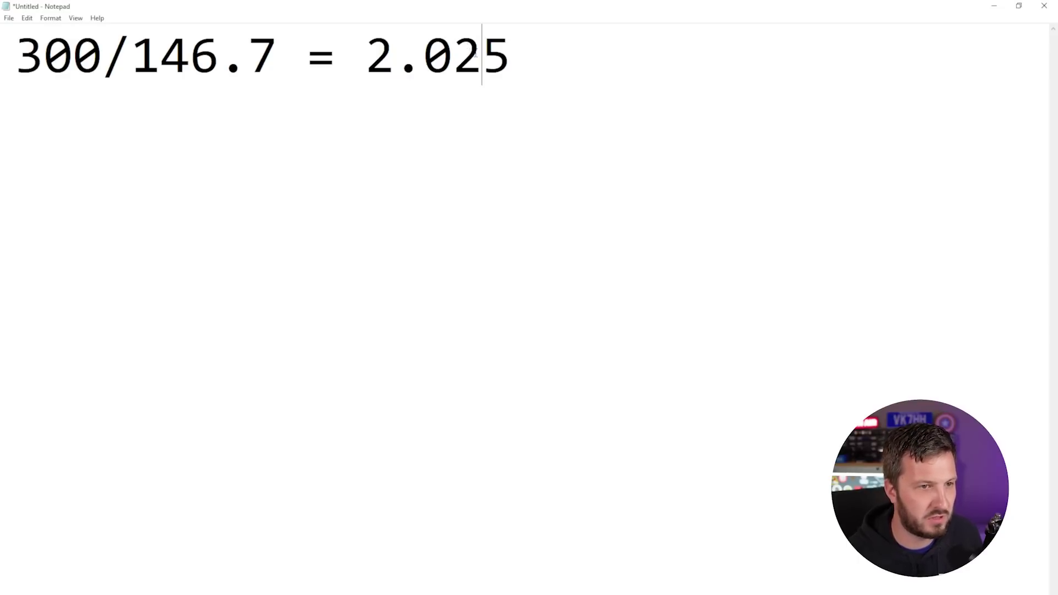
key("BackSpace")
type("4")
key("Right")
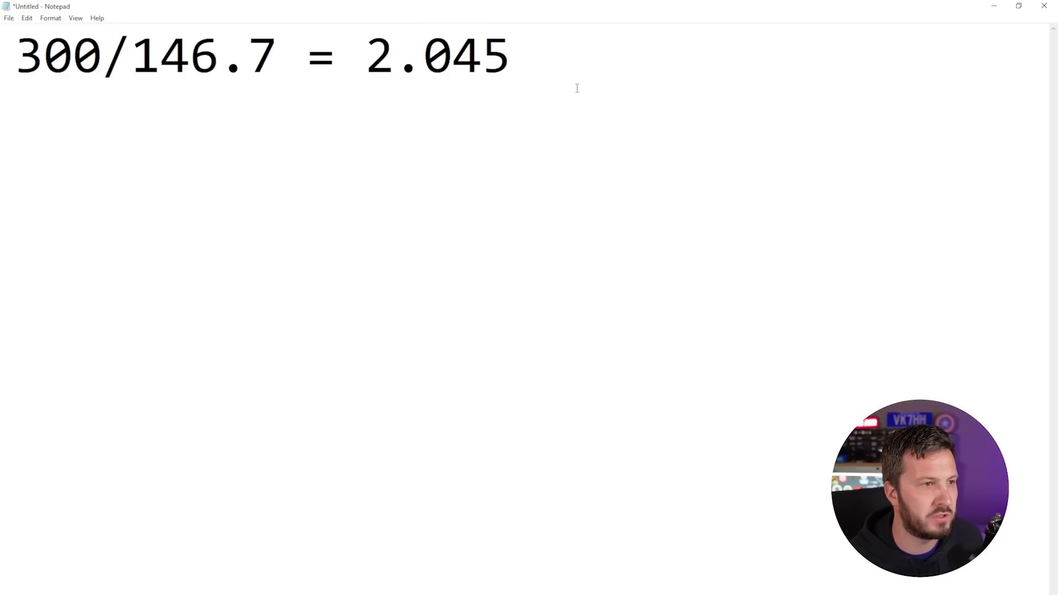
left_click(539, 47)
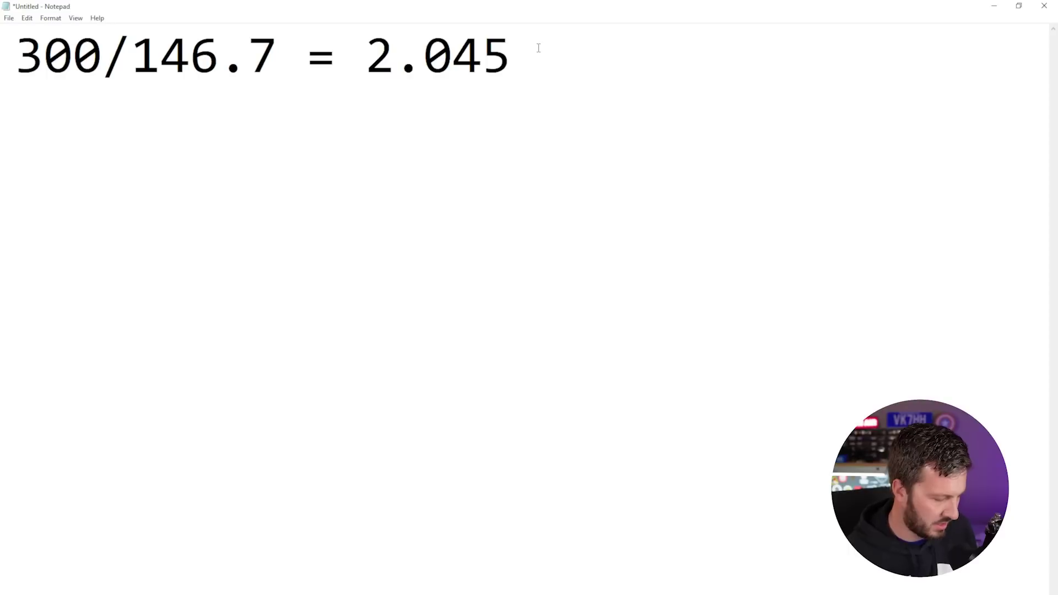
type("m wavele")
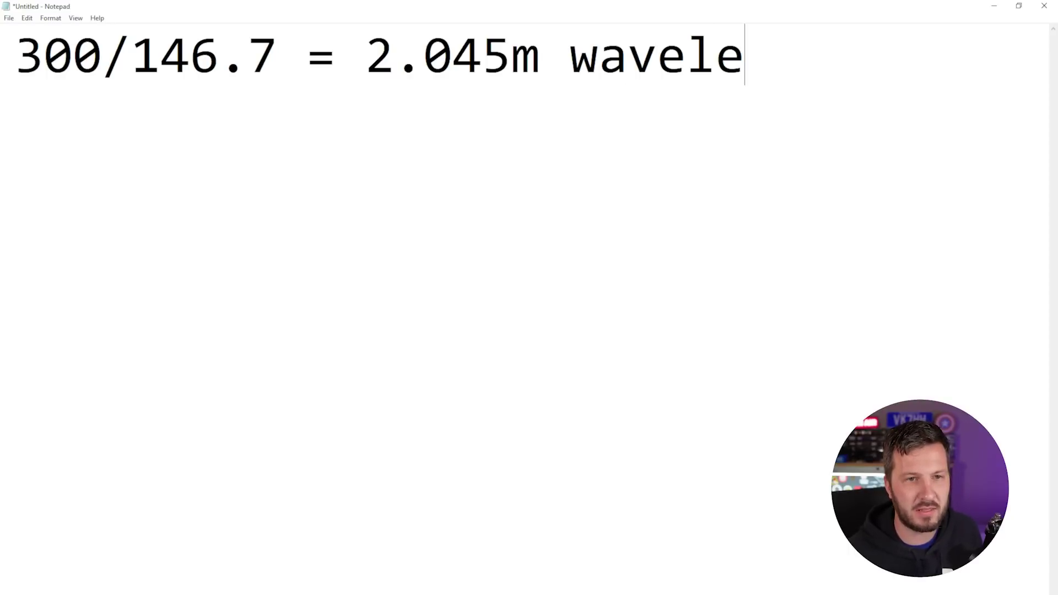
type("ngth")
key("Return")
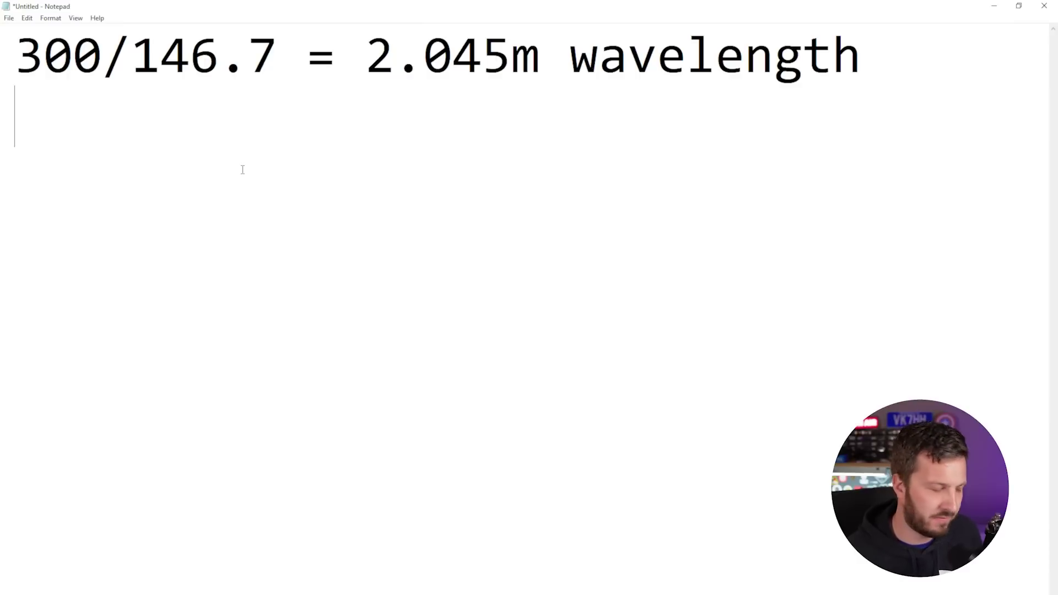
Start a second line '60/360 =' after checking the 60° feed phase in the model.
type("60")
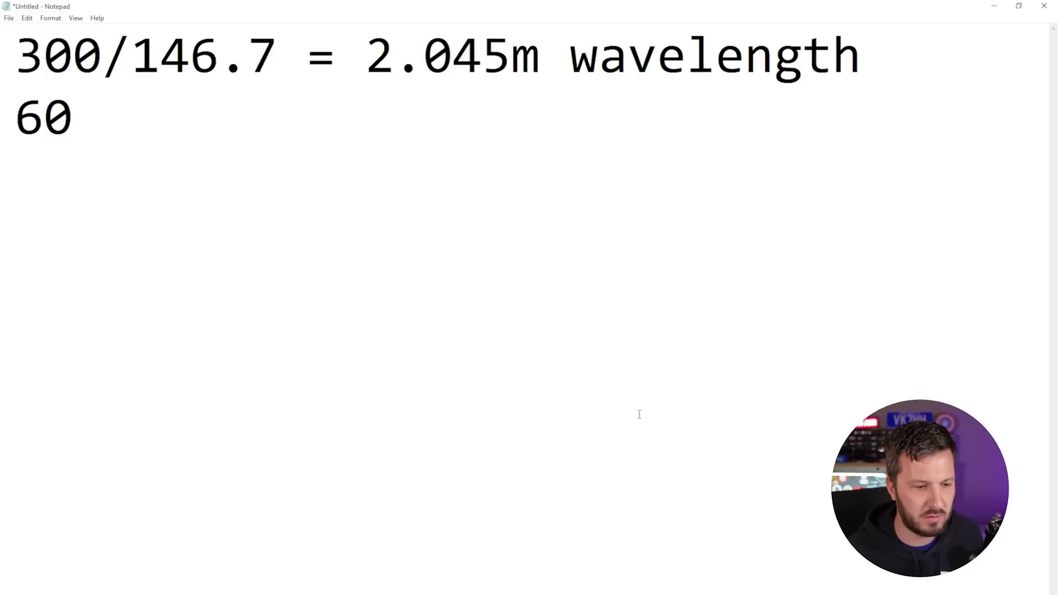
key("alt+Tab")
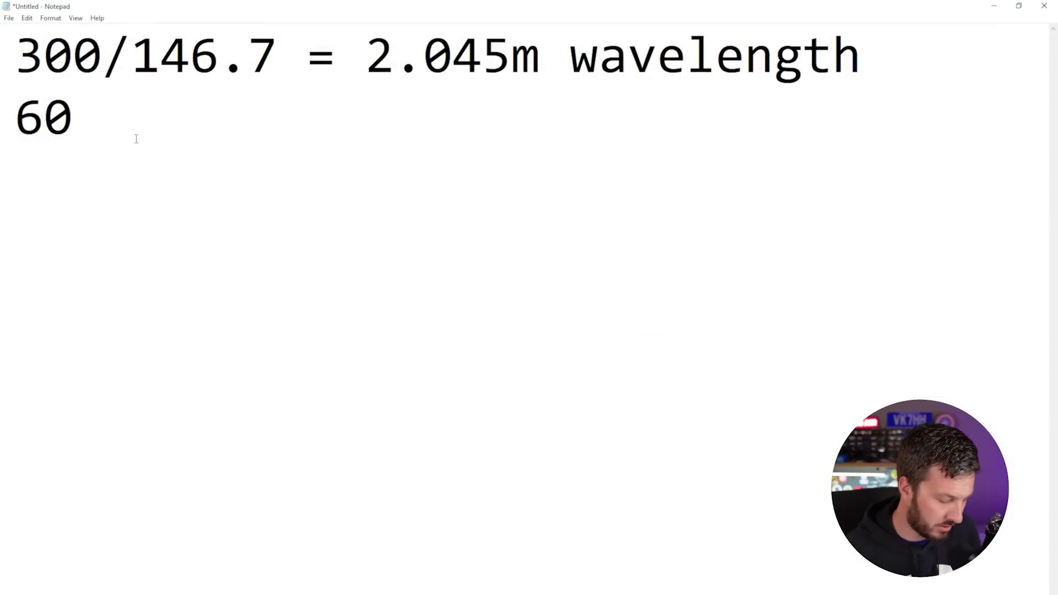
type("/360")
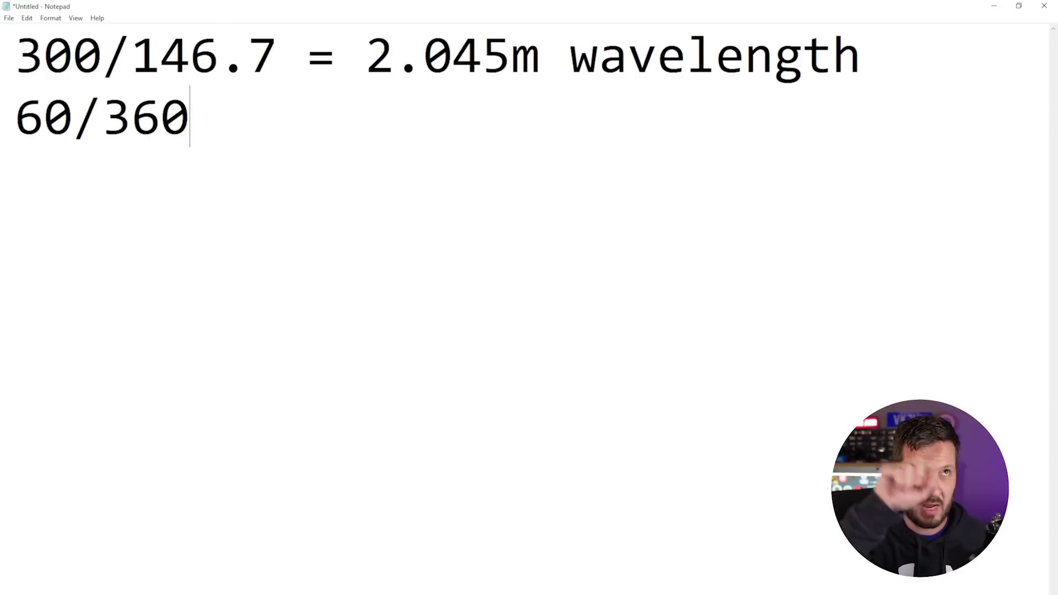
left_click_drag(366, 53, 540, 52)
left_click(542, 78)
left_click(265, 115)
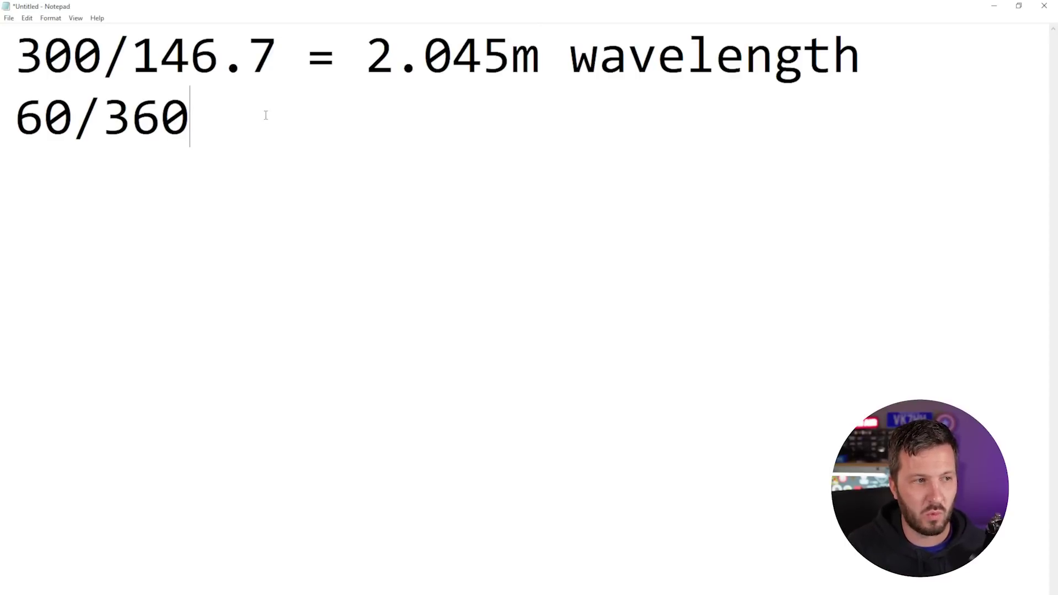
type("=")
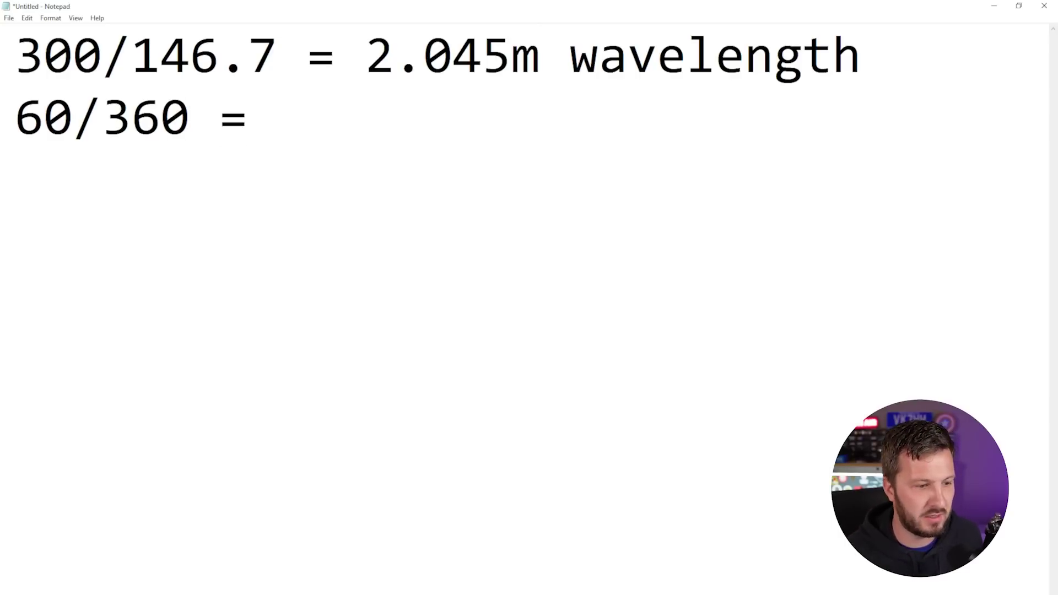
Divide 60 by 360 in Windows Calculator.
key("super")
type("calc")
key("Return")
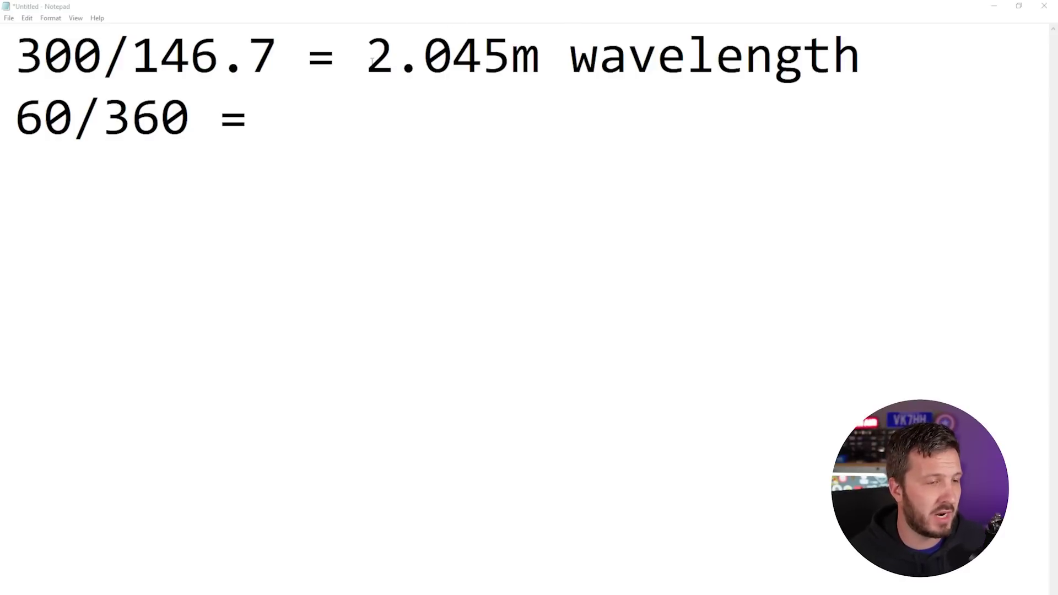
left_click_drag(367, 57, 509, 53)
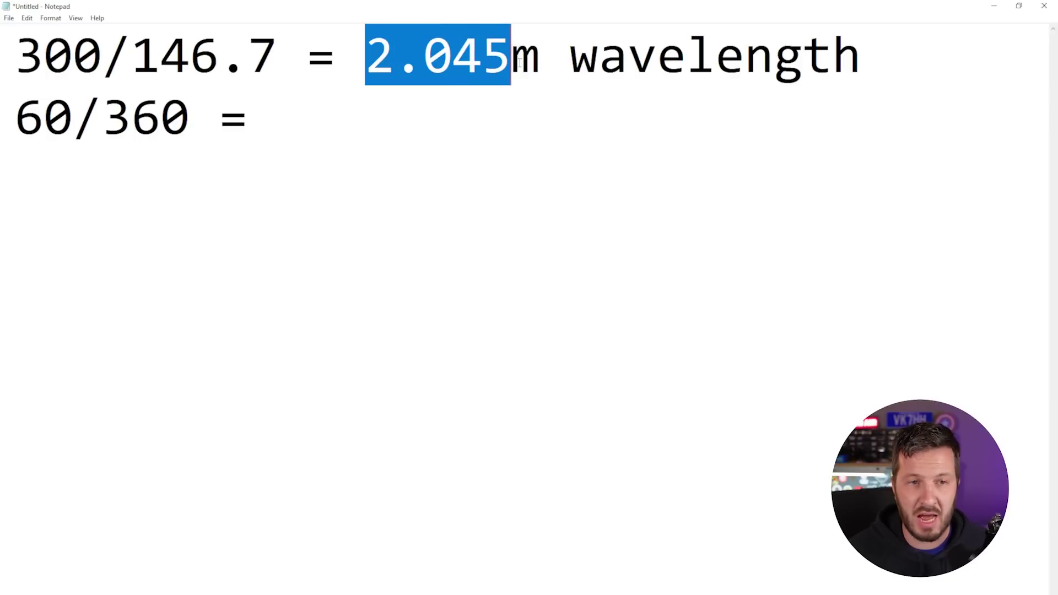
left_click(496, 110)
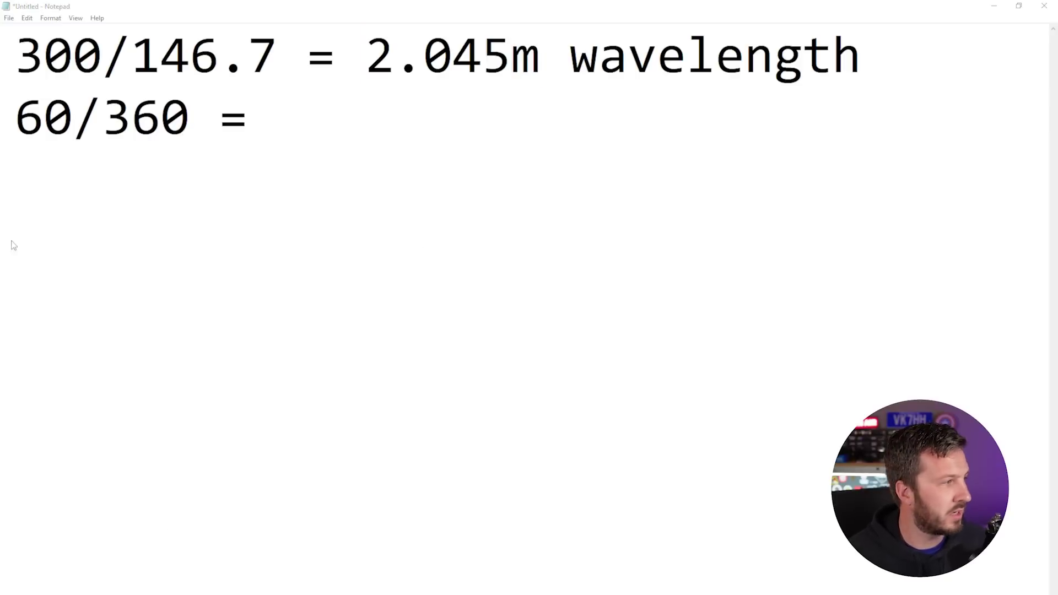
left_click(587, 402)
left_click(548, 461)
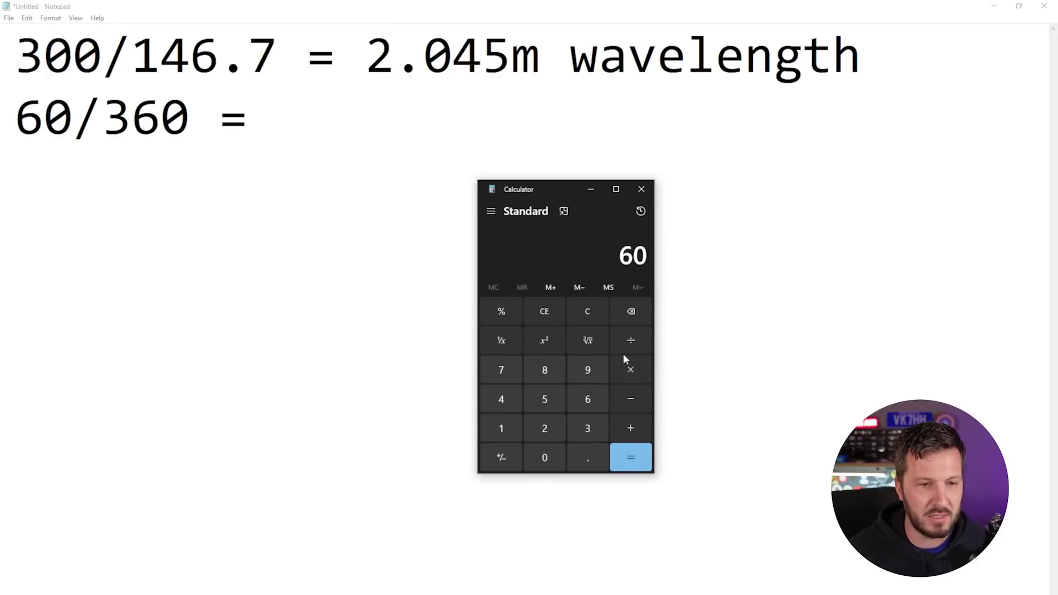
left_click(634, 337)
type("360")
key("Return")
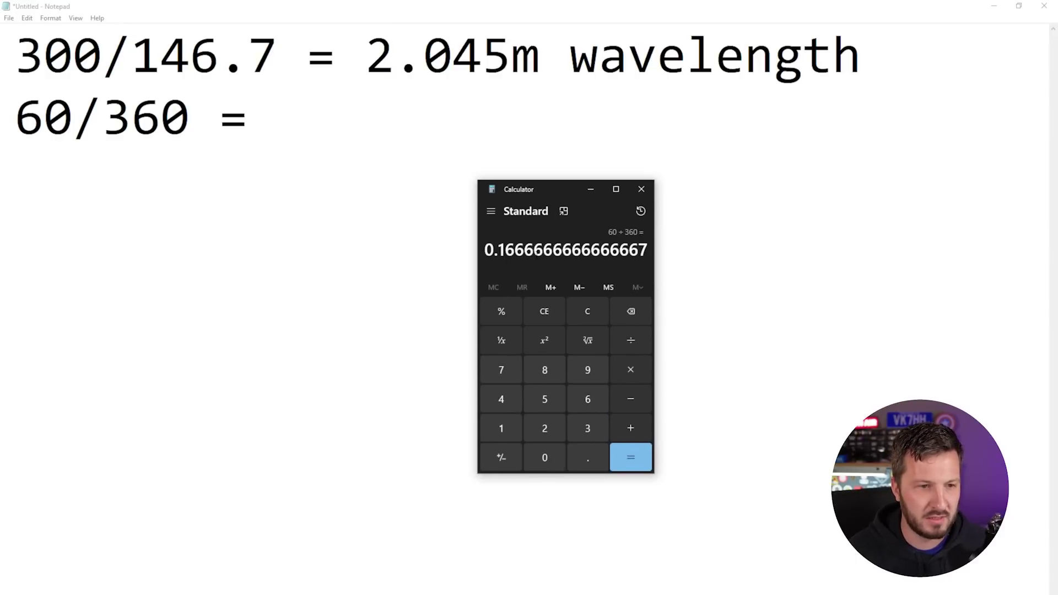
Write the 0.1666 result after '60/360 =' in Notepad.
left_click(278, 119)
type("0.1666")
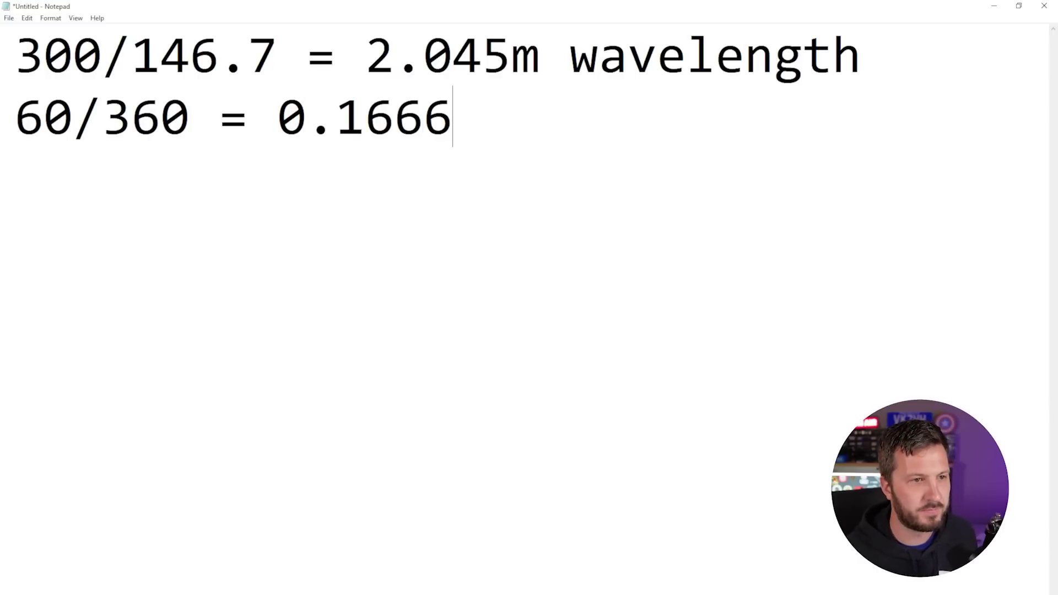
key("Return")
key("Return")
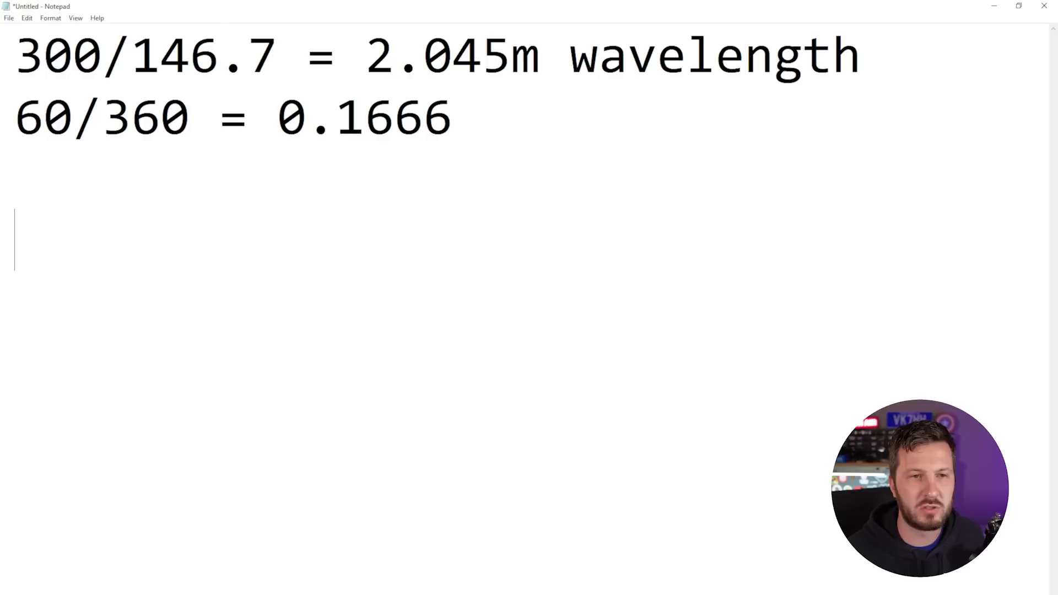
Write '2.045 * 0.1666' on the empty line below the calculations.
left_click_drag(861, 58, 358, 74)
left_click(306, 116)
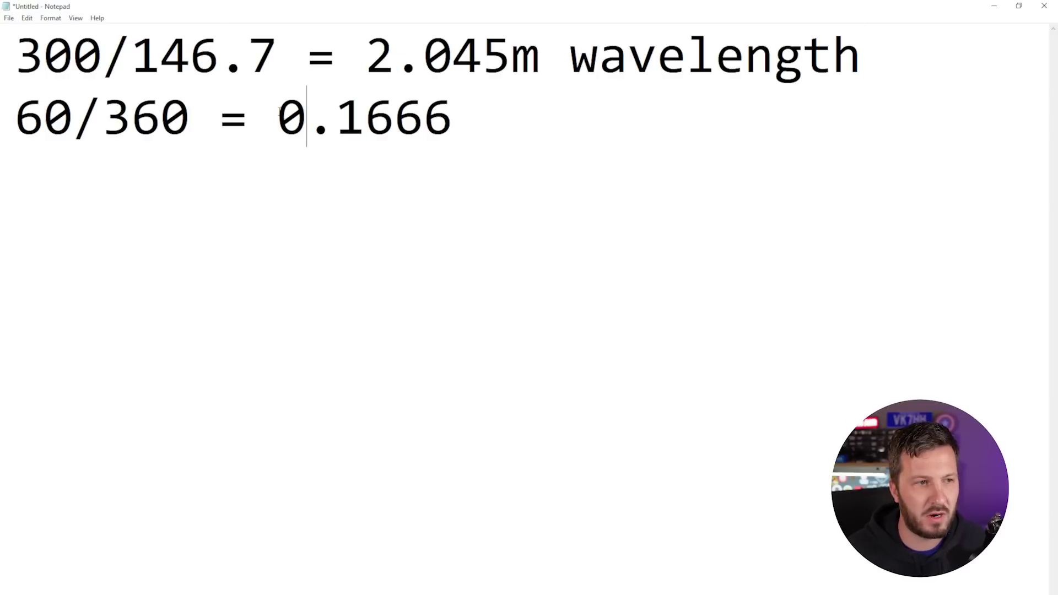
left_click_drag(278, 116, 454, 117)
left_click(339, 210)
type("2.0")
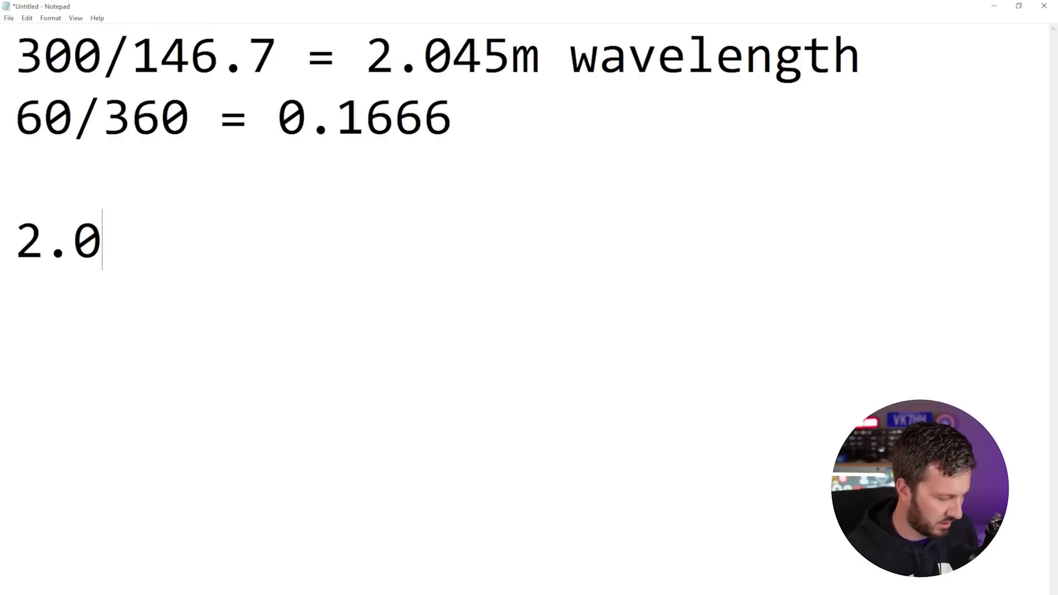
type("45 * ")
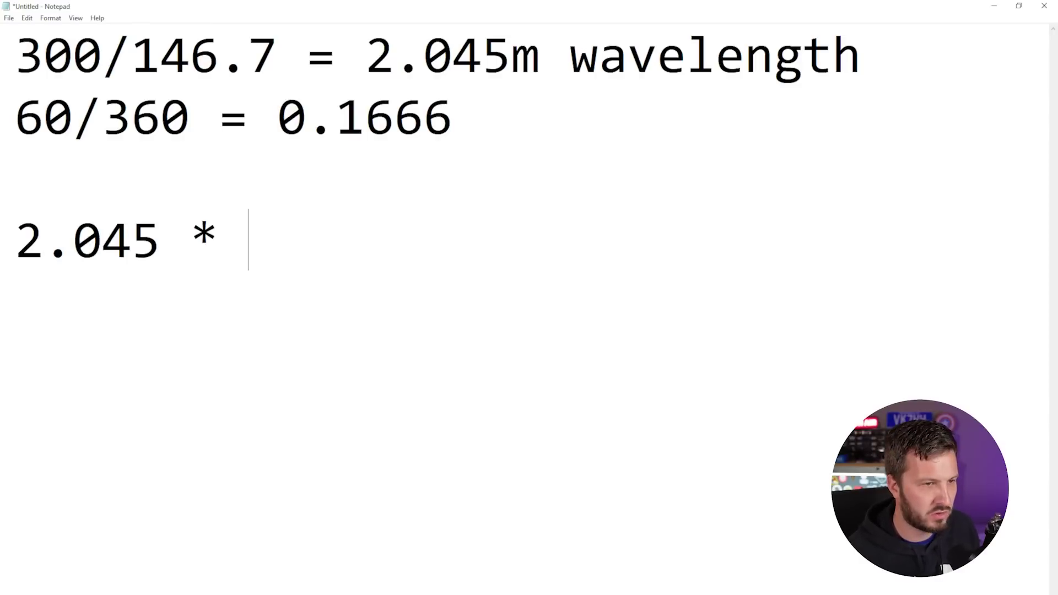
type("0.1666")
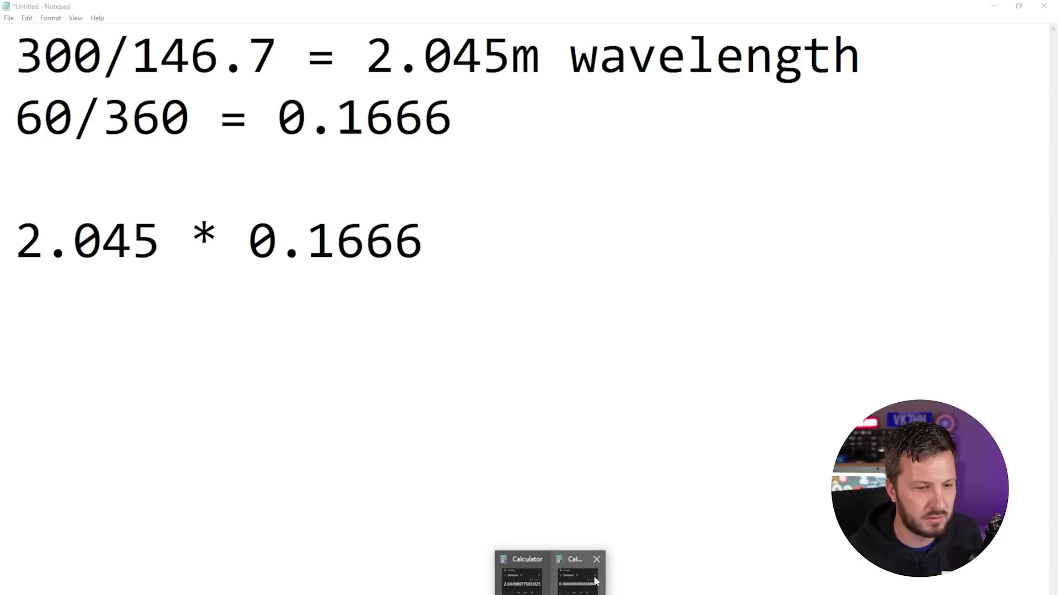
Multiply by 2.045 in Calculator and record '=341mm' in Notepad.
left_click(584, 576)
left_click(631, 370)
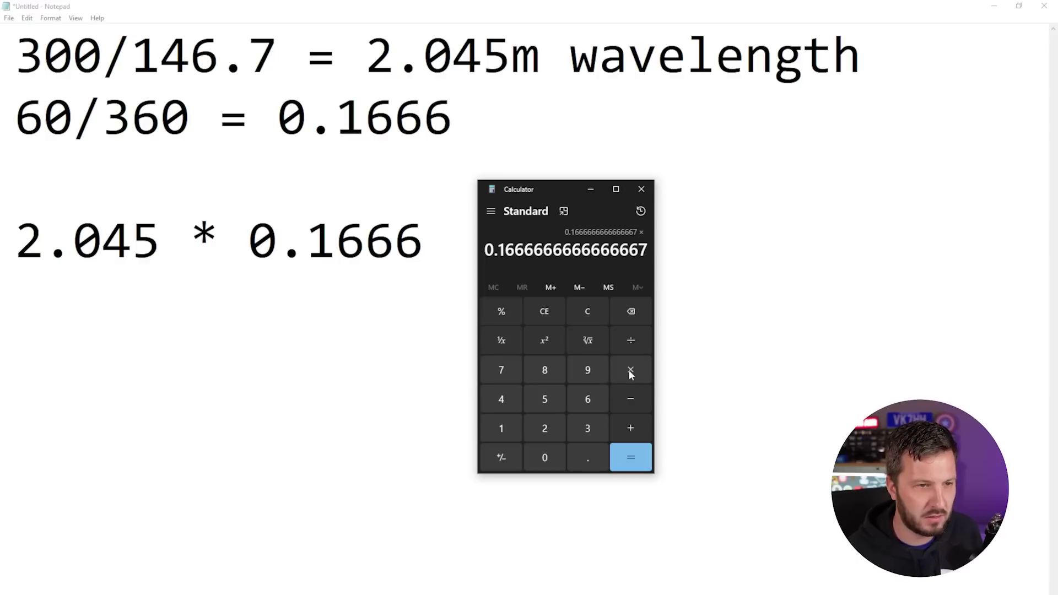
type("2.045")
key("Return")
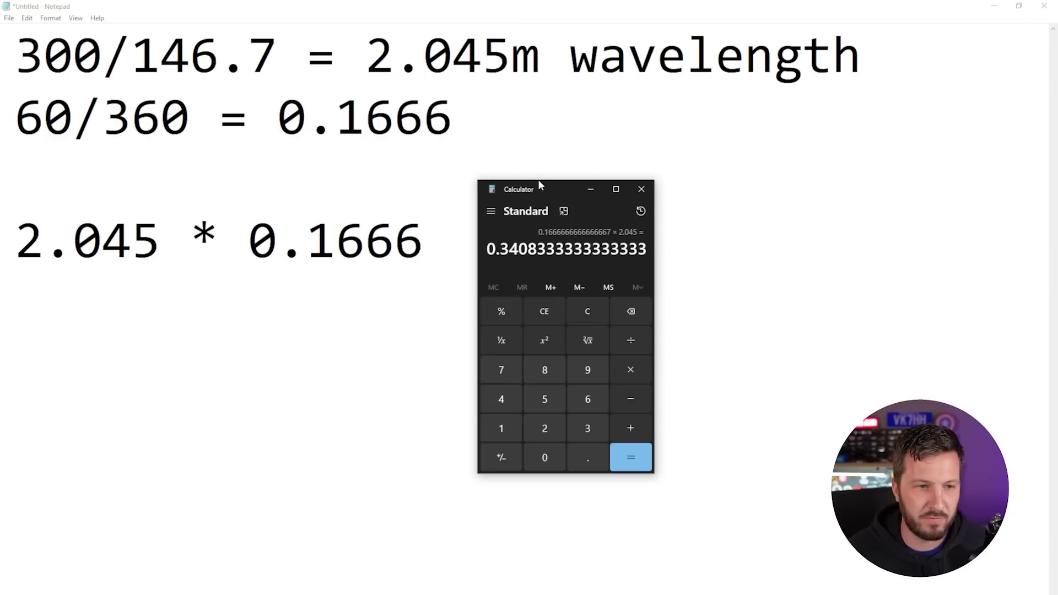
left_click_drag(534, 188, 717, 164)
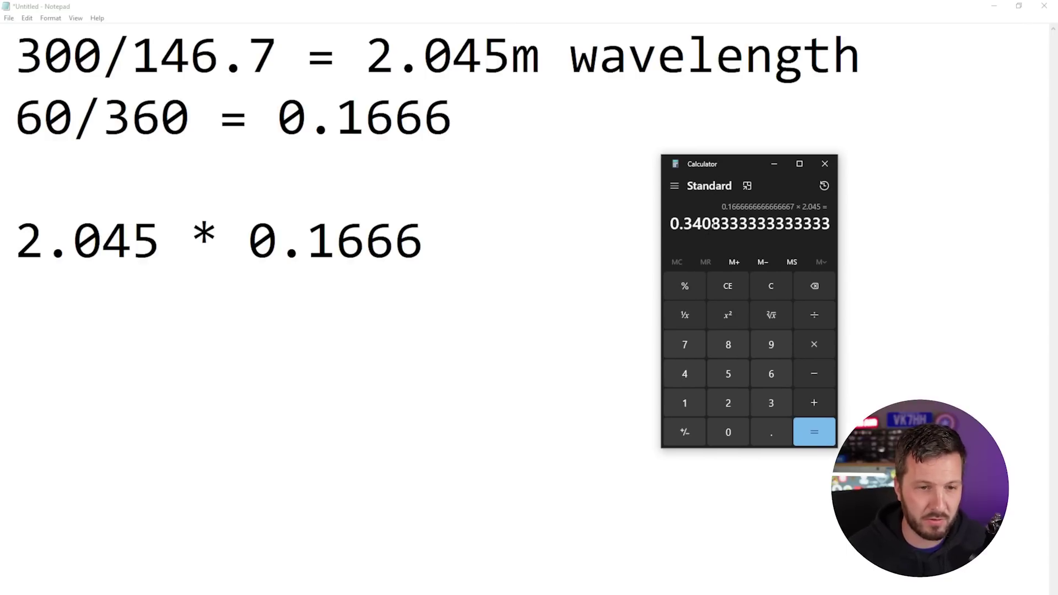
left_click(481, 233)
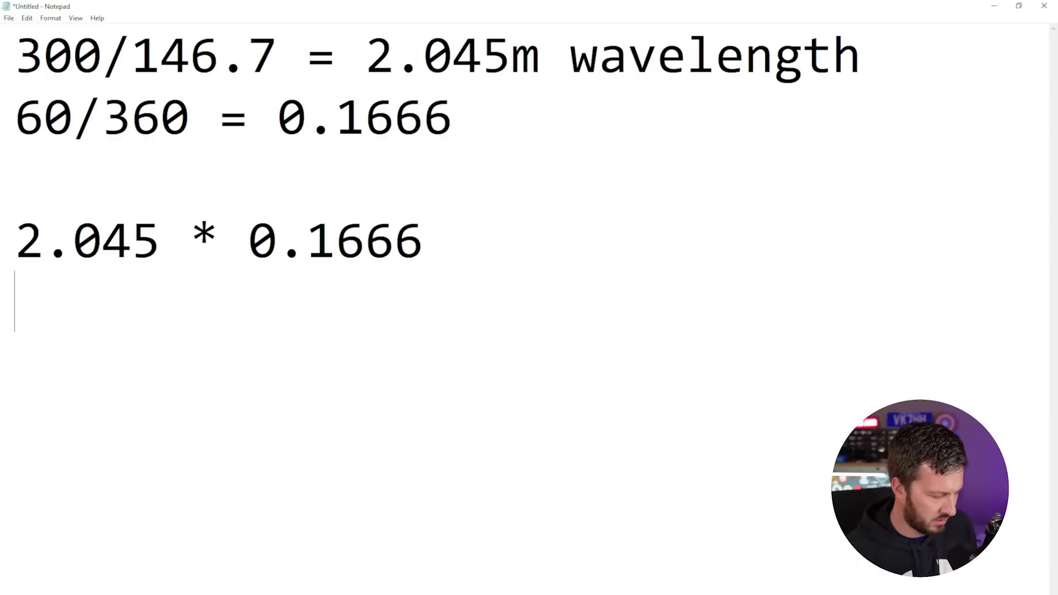
type("=341mm")
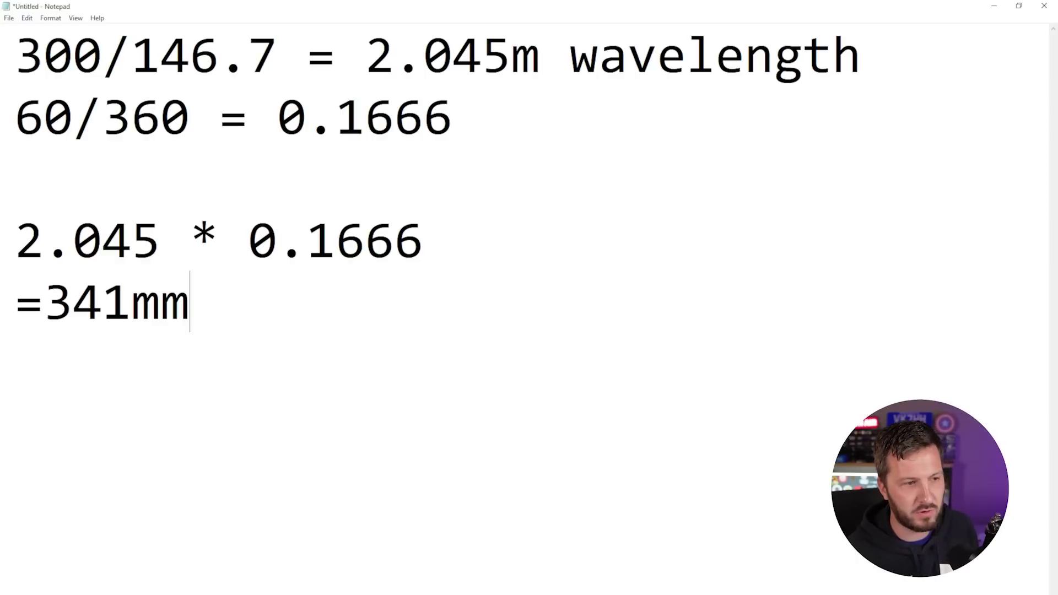
key("Return")
Add a 'VF =' line and an RG214/213 cable velocity-factor note of 0.66 below the 341 mm result.
left_click_drag(192, 300, 15, 300)
left_click(256, 317)
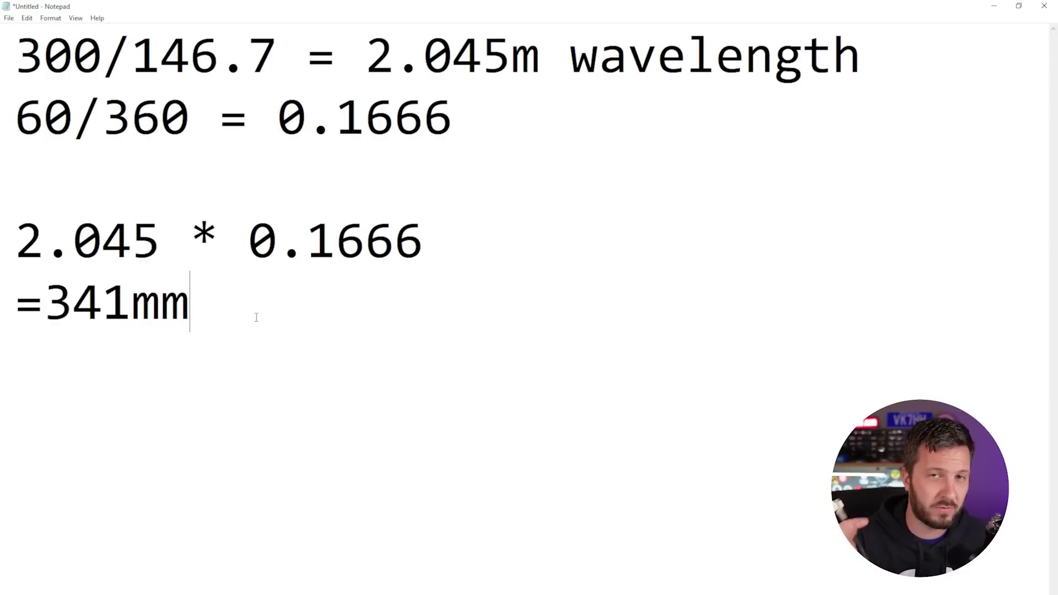
key("Return")
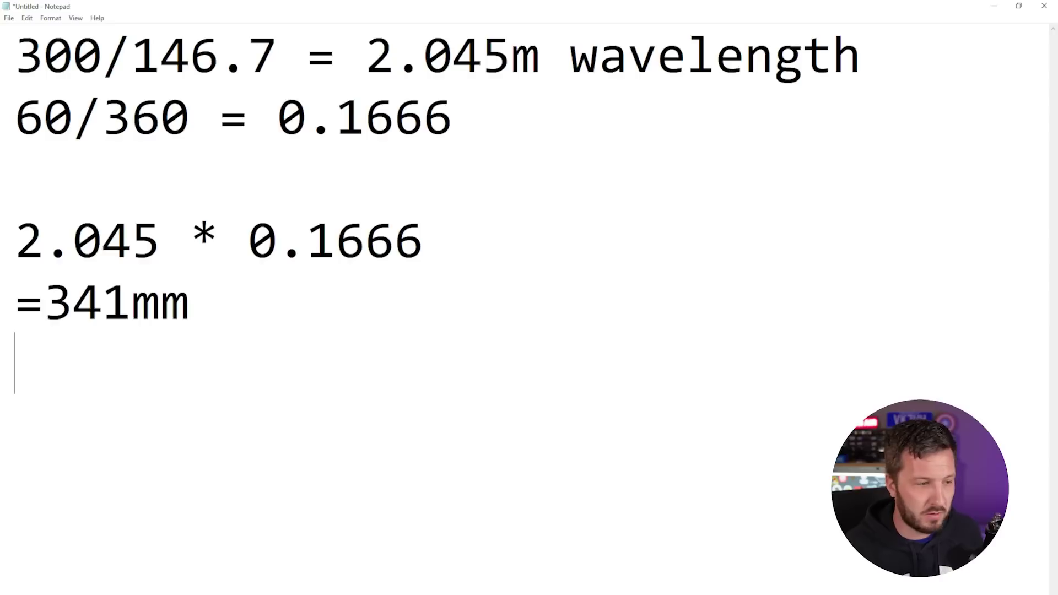
type("VF =")
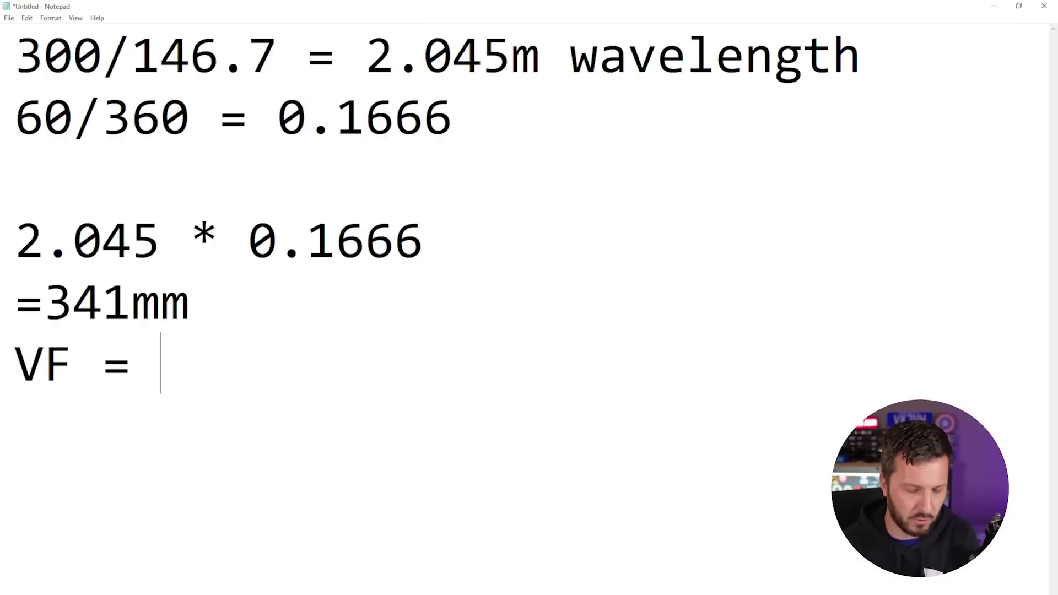
key("Return")
type("RG214 ")
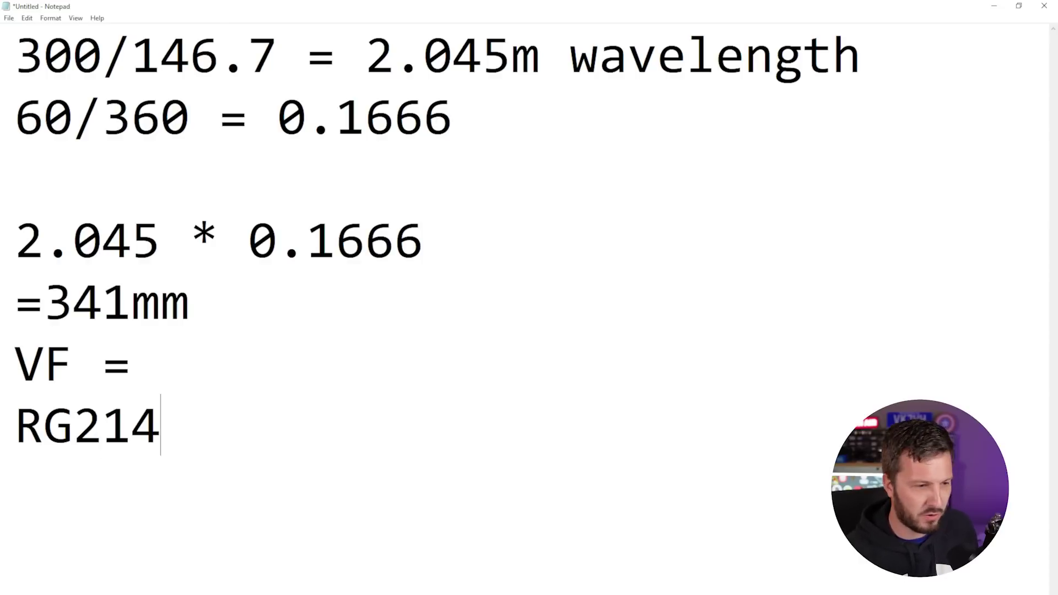
type("213 ")
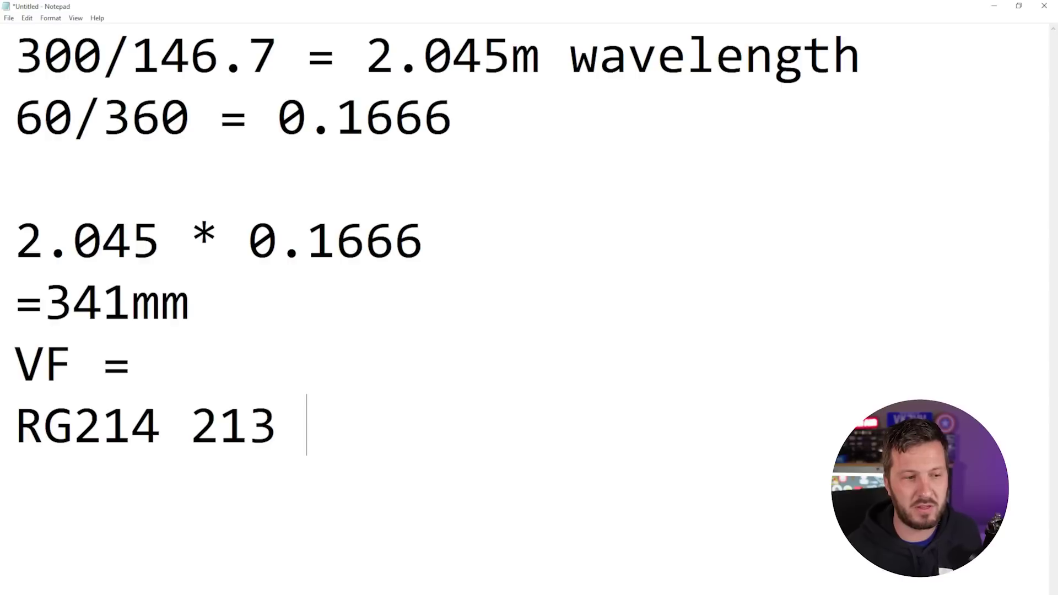
type("= 0.55")
key("BackSpace")
key("BackSpace")
type("66")
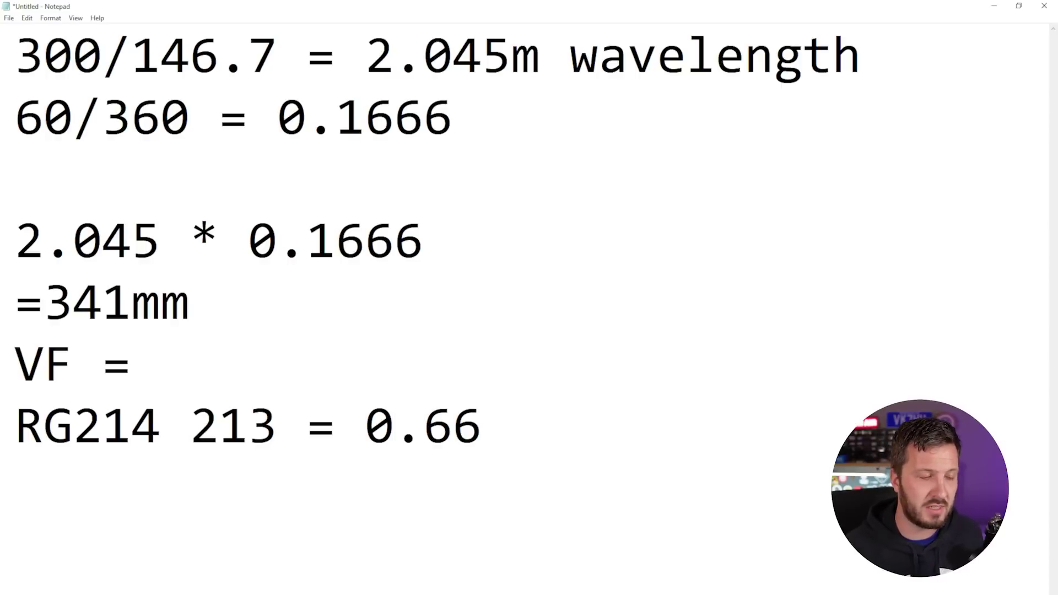
key("Return")
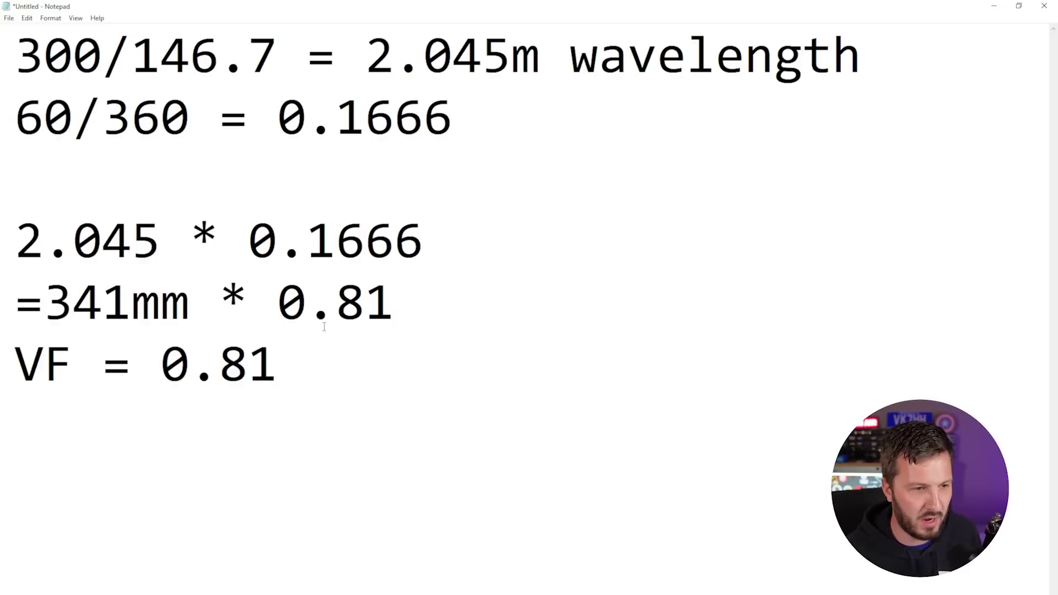
Delete the VF line, multiply by 0.81 in Calculator and write '276mm = electrical length'.
left_click_drag(312, 363, 14, 363)
key("BackSpace")
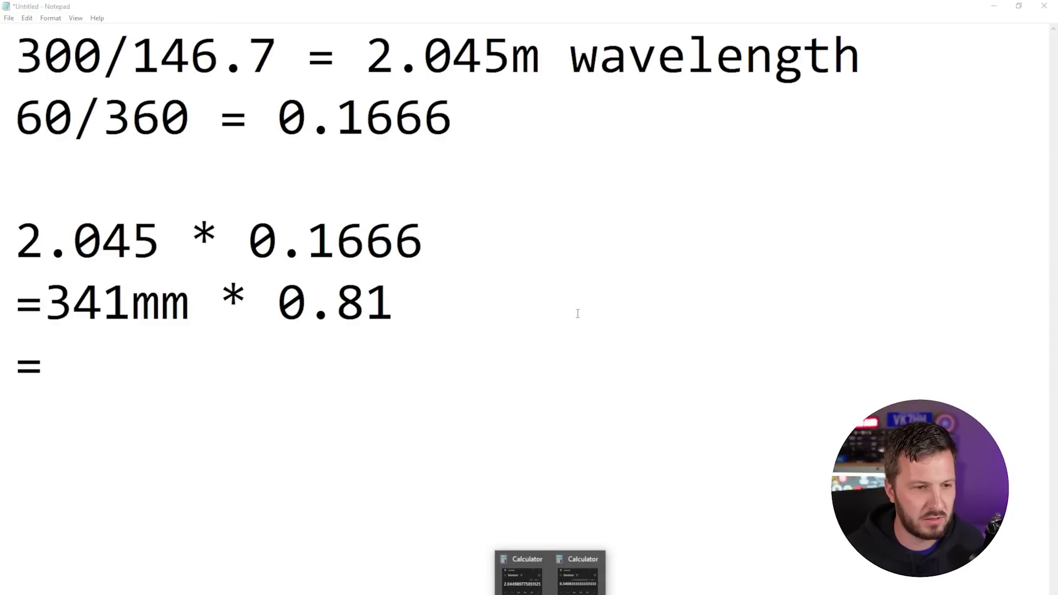
left_click(577, 573)
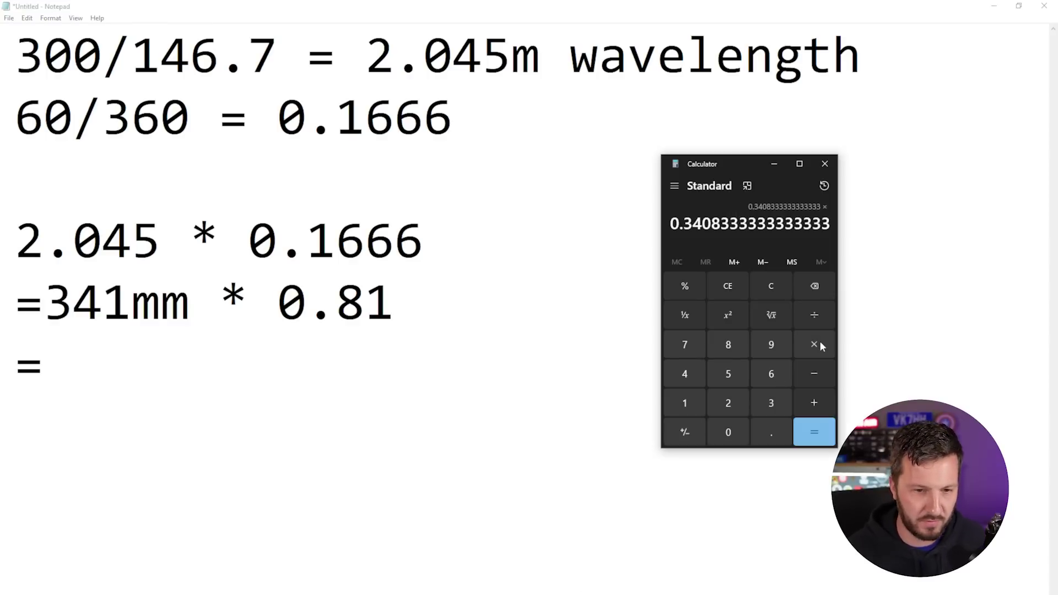
type("0.81")
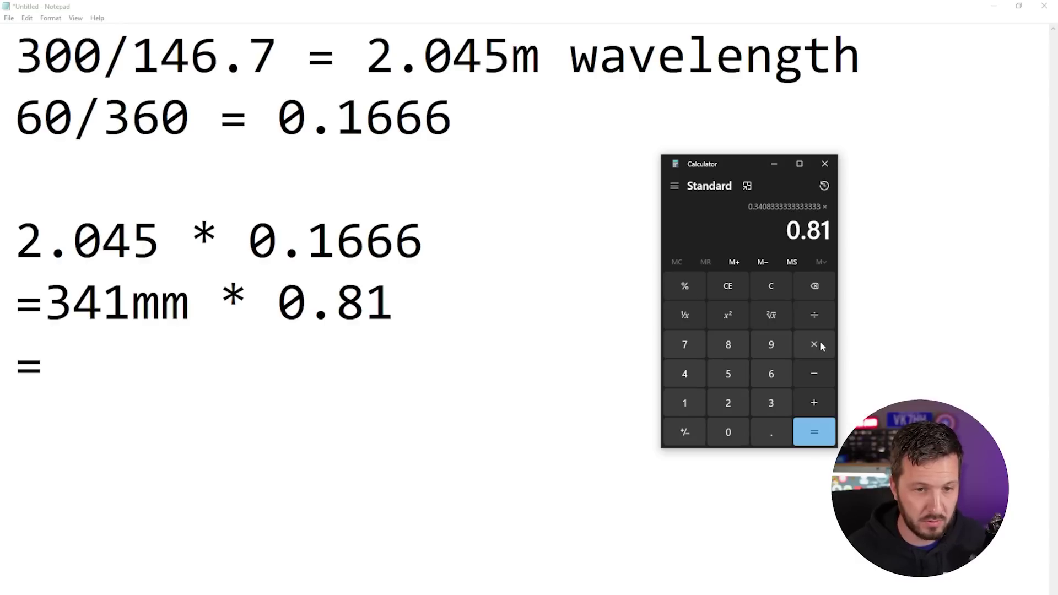
key("Return")
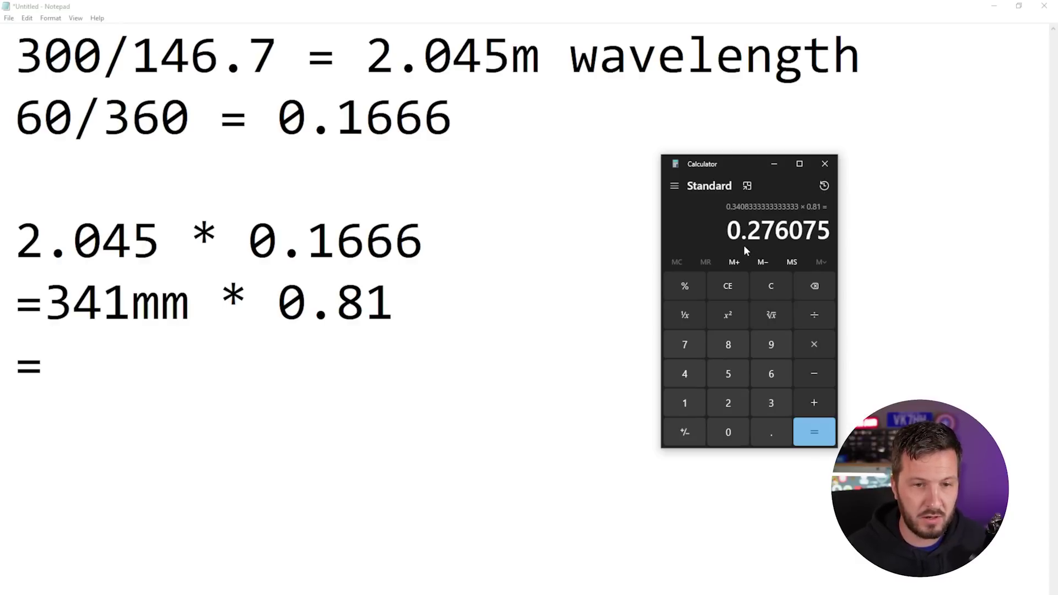
left_click(205, 359)
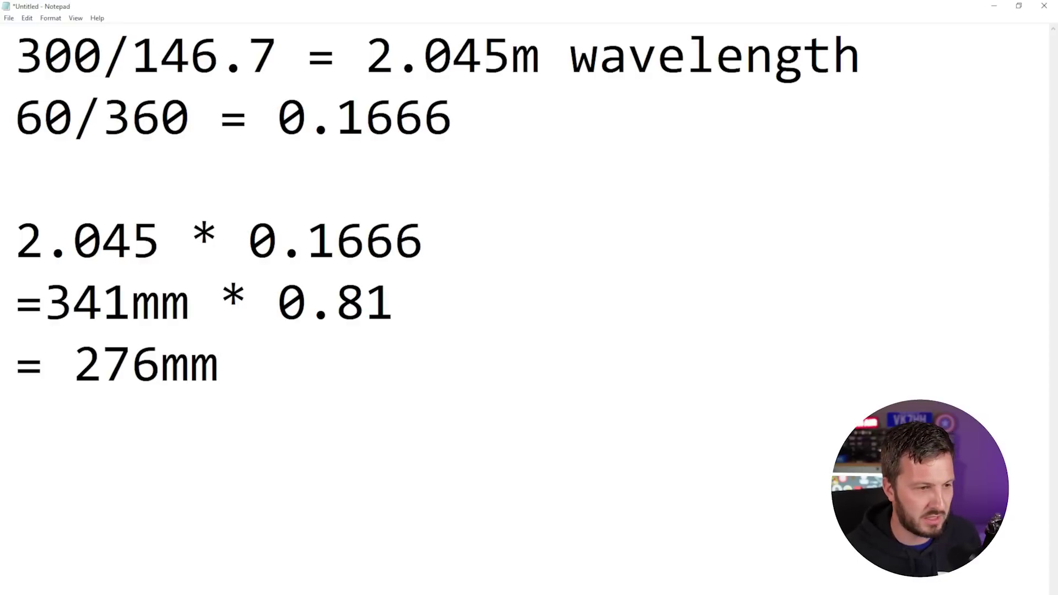
type("276mm = ele")
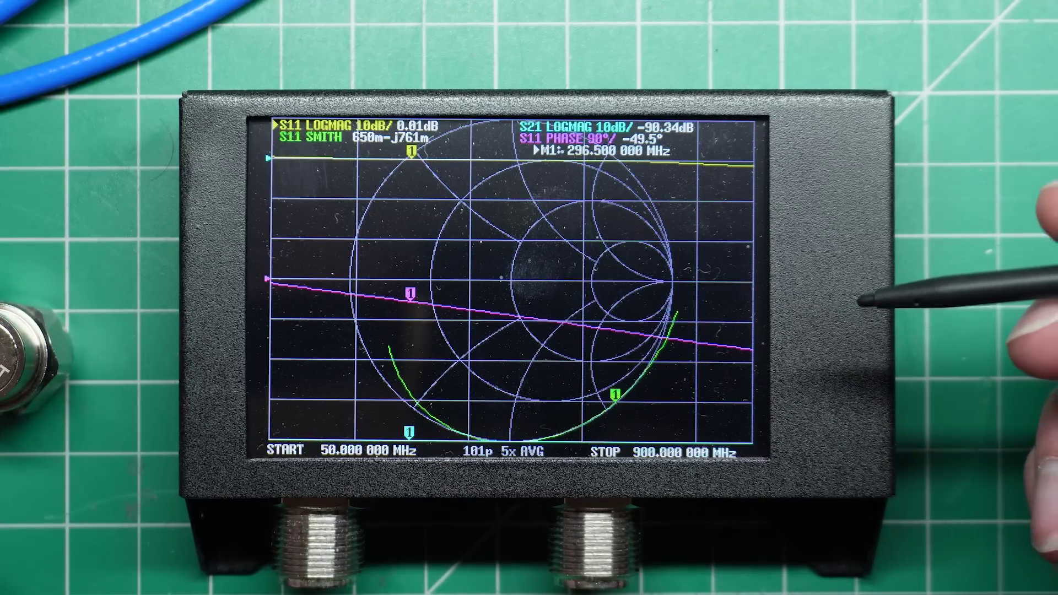
Turn off traces 0, 1 and 2 under DISPLAY > TRACE, leaving only the S11 phase trace.
left_click(717, 243)
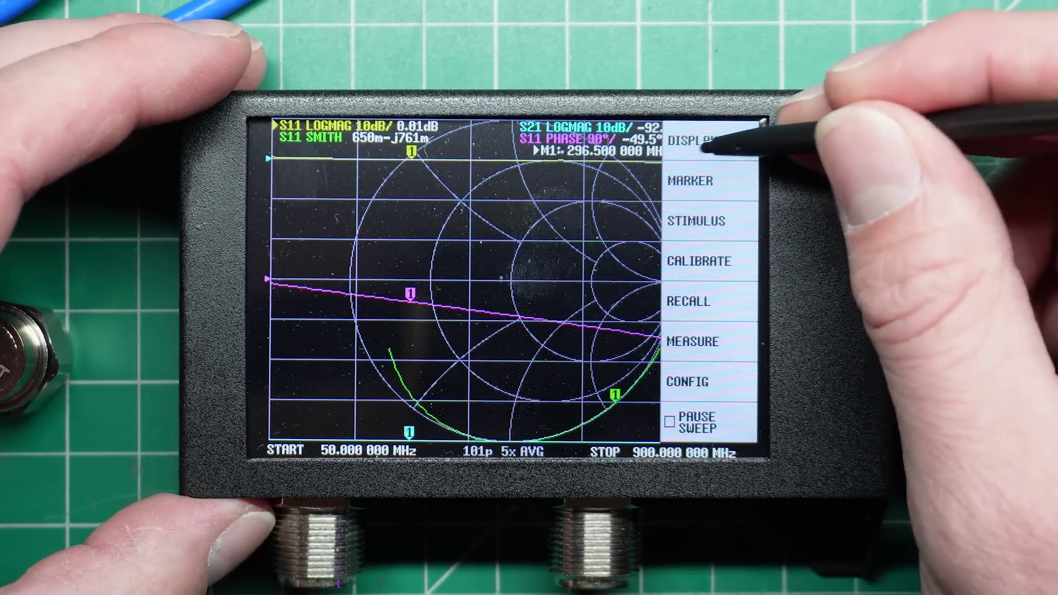
left_click(707, 146)
left_click(716, 141)
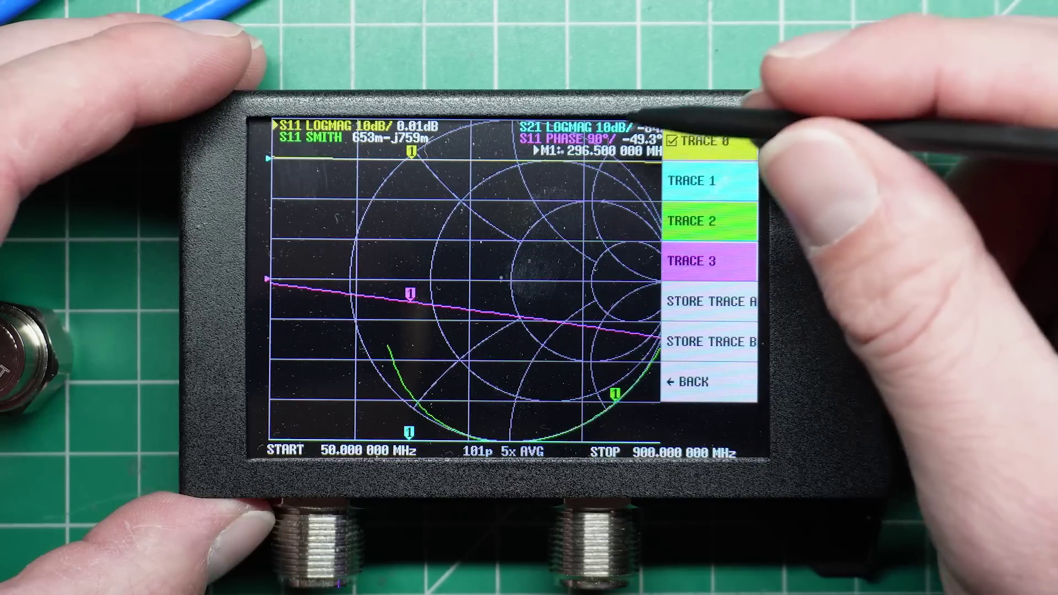
left_click(711, 142)
left_click(725, 181)
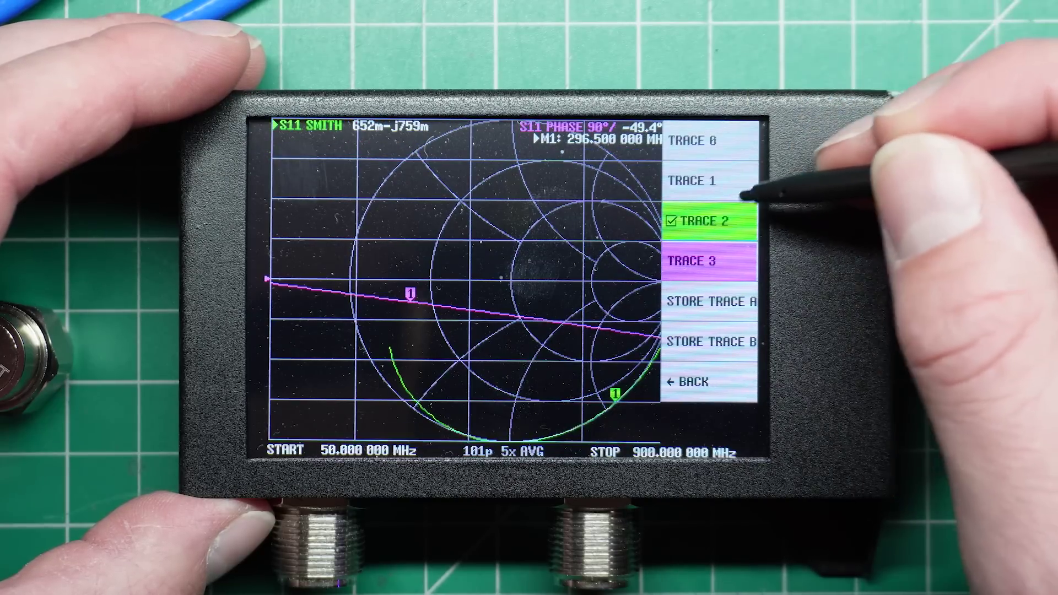
left_click(722, 226)
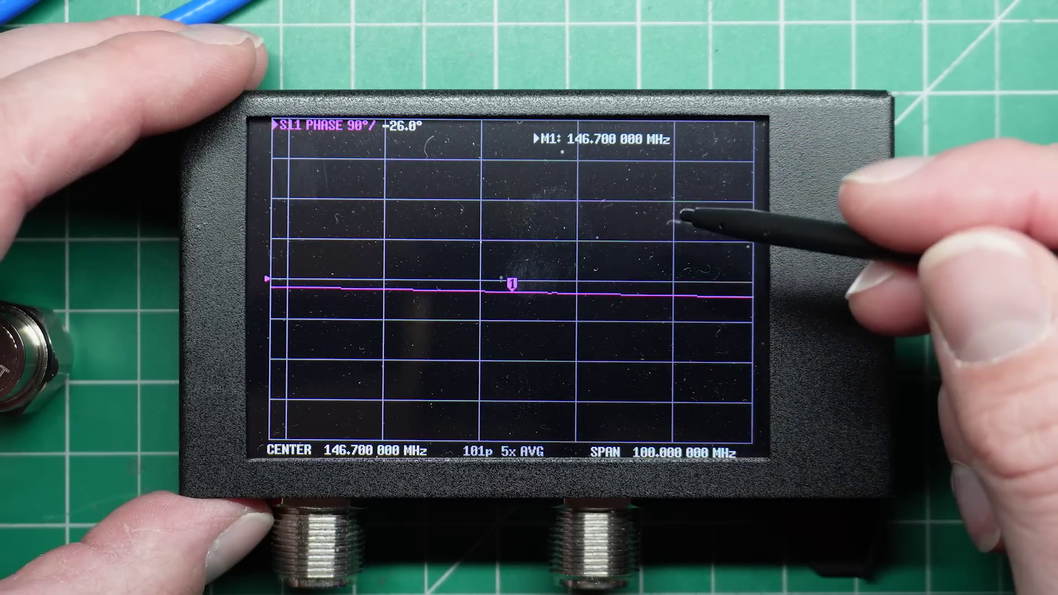
Check the STIMULUS sweep settings, then go back and open the CALIBRATE menu.
left_click(661, 254)
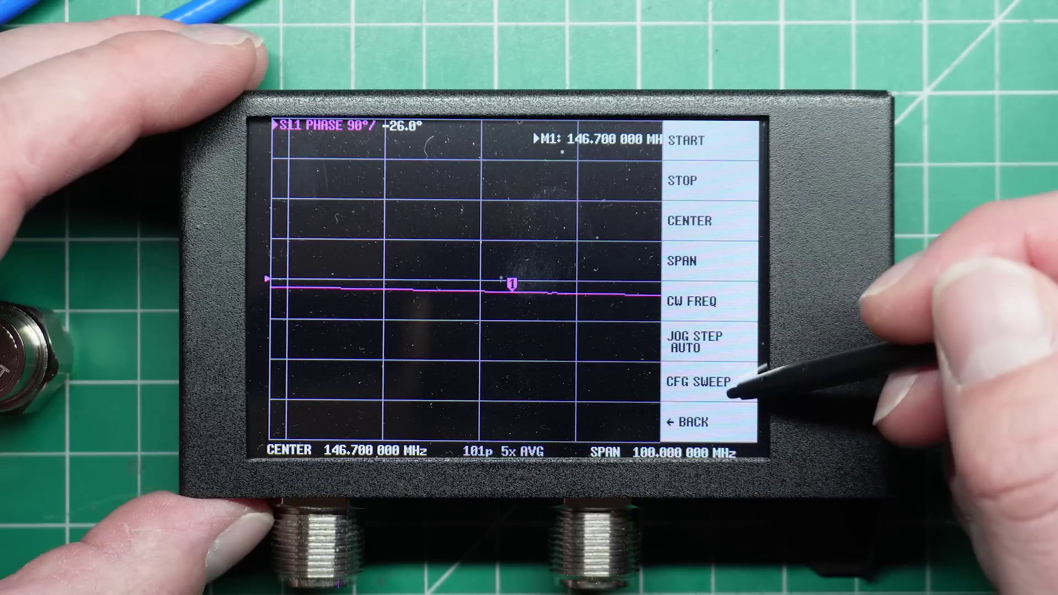
left_click(736, 427)
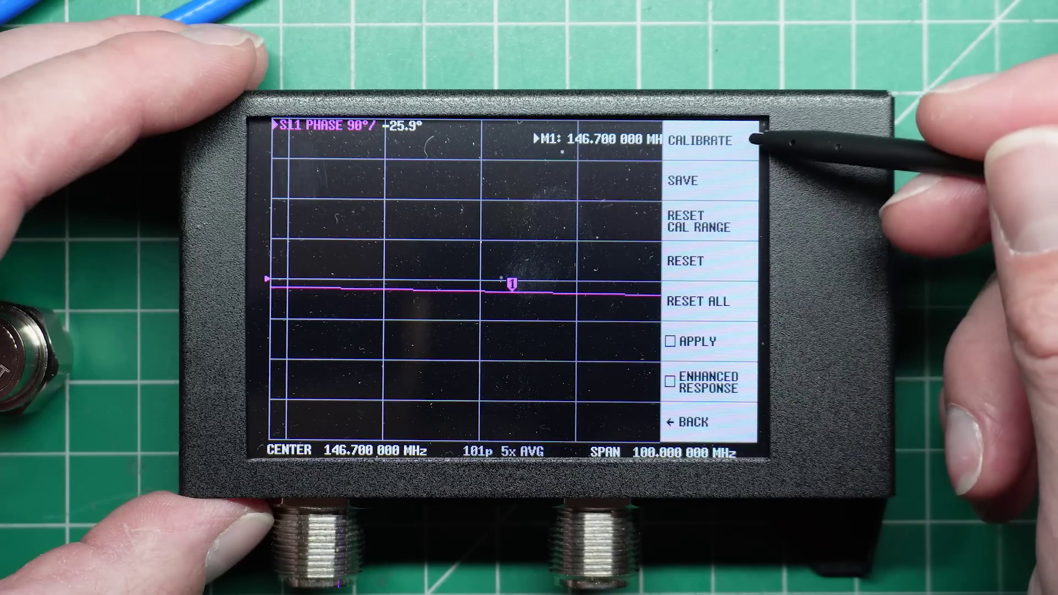
left_click(739, 141)
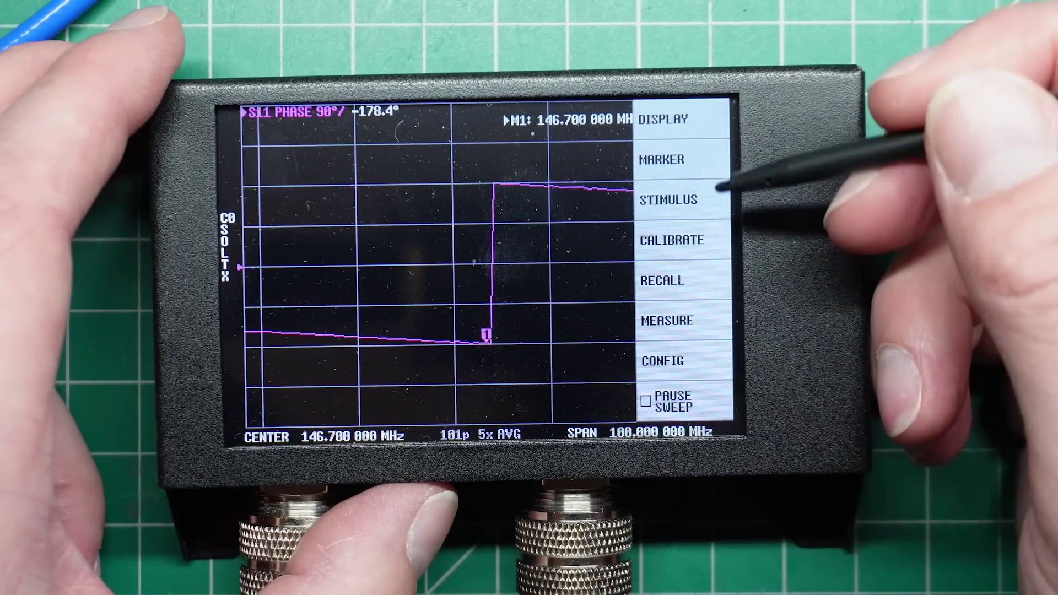
Open the DISPLAY menu to choose the S11 phase format.
left_click(713, 121)
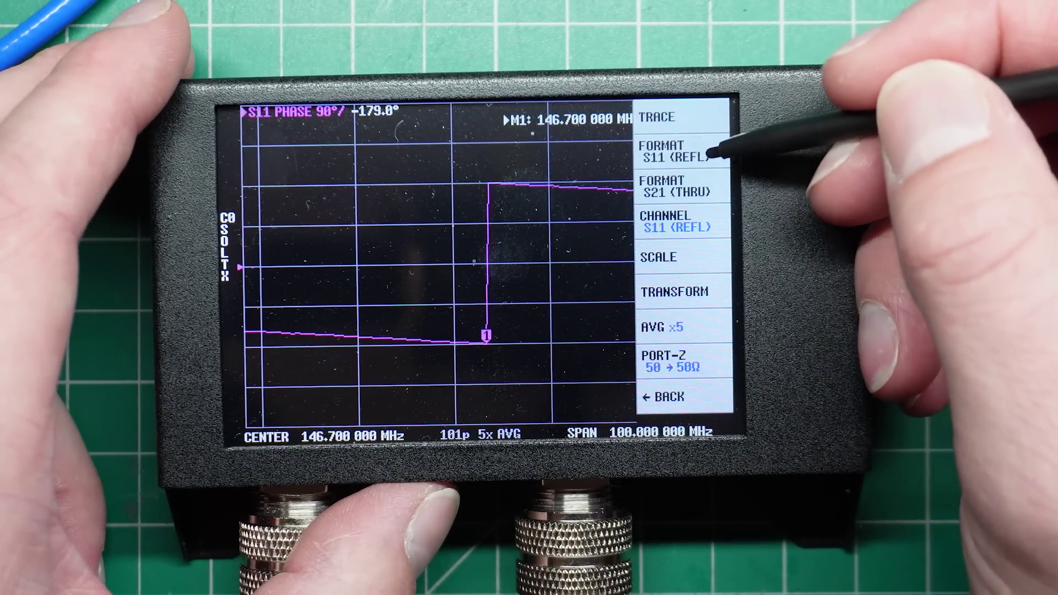